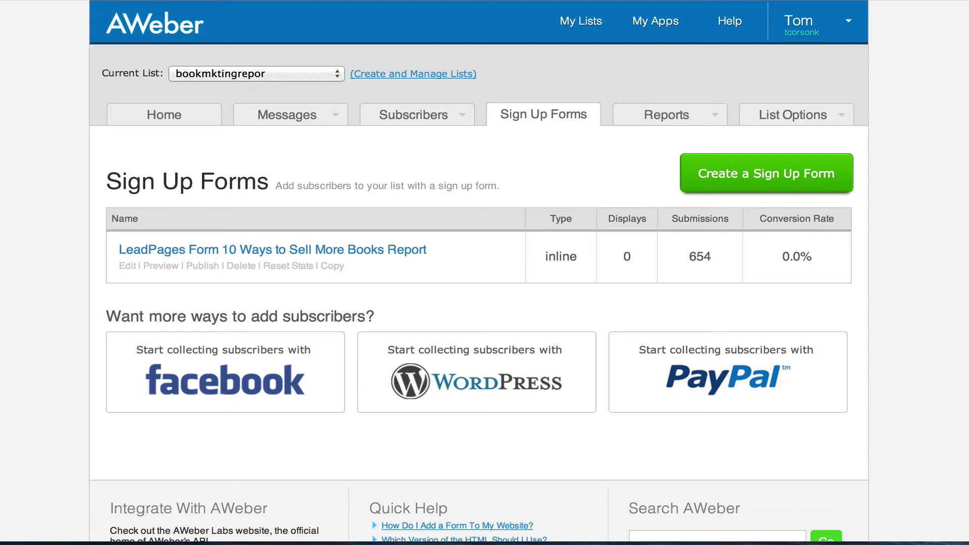
Reload the sign-up forms overview, start a new form, and close the Customizr template preview
click(522, 111)
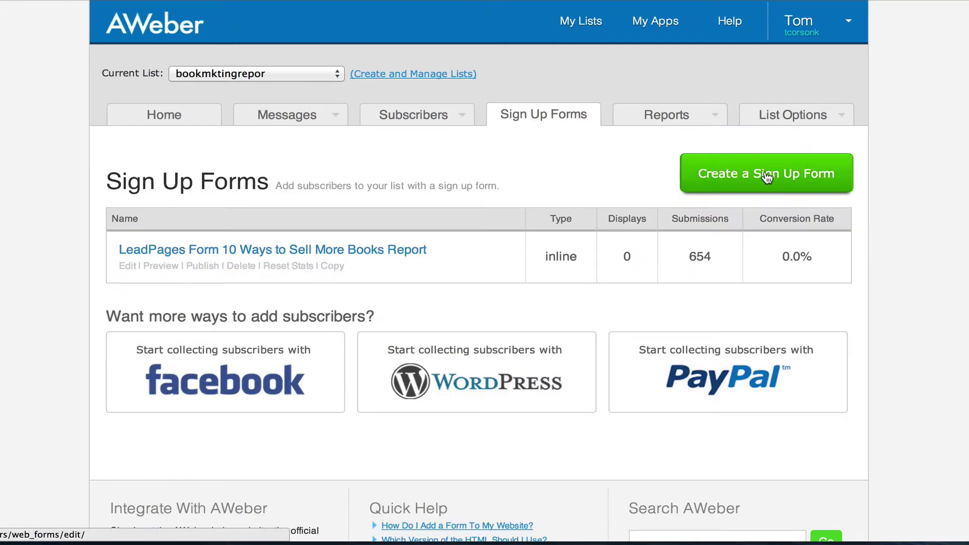
click(767, 176)
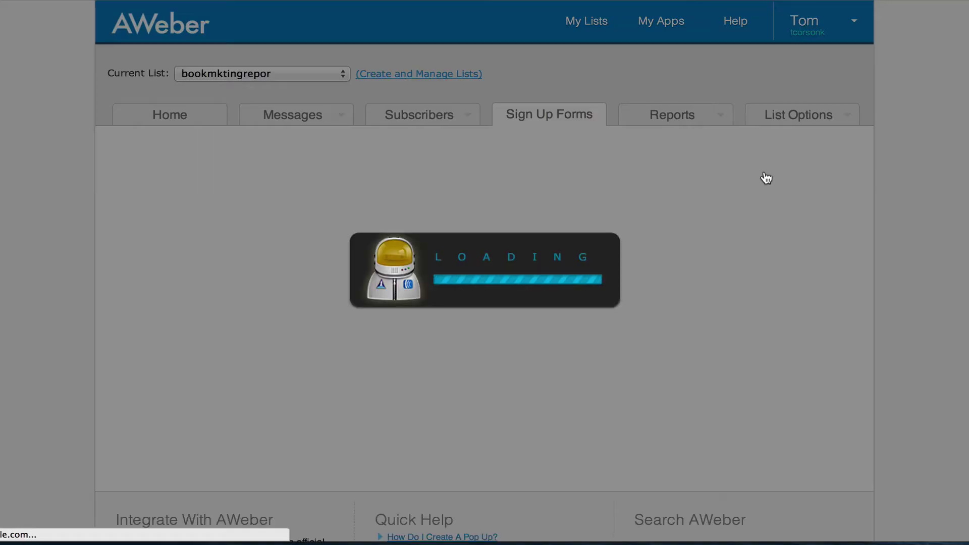
scroll(766, 177, down, 7)
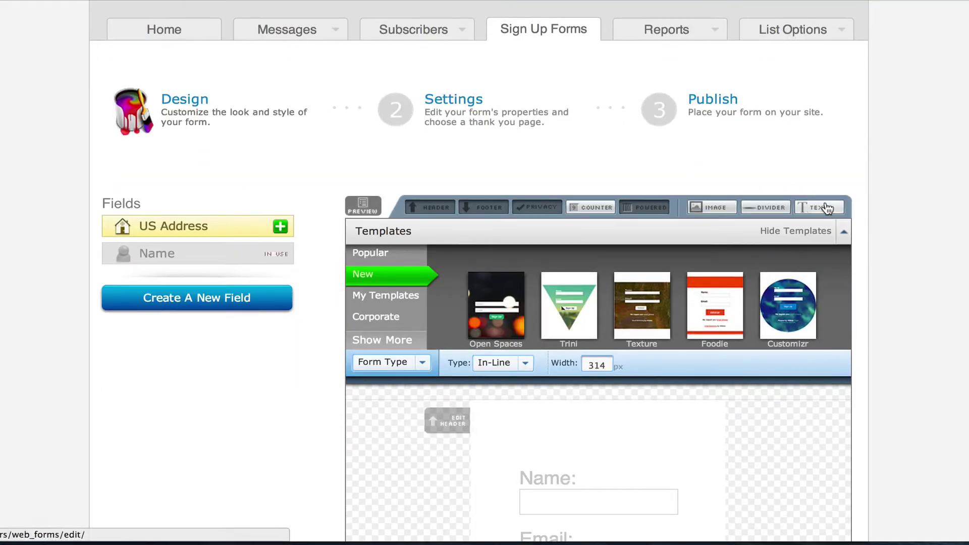
scroll(849, 274, up, 3)
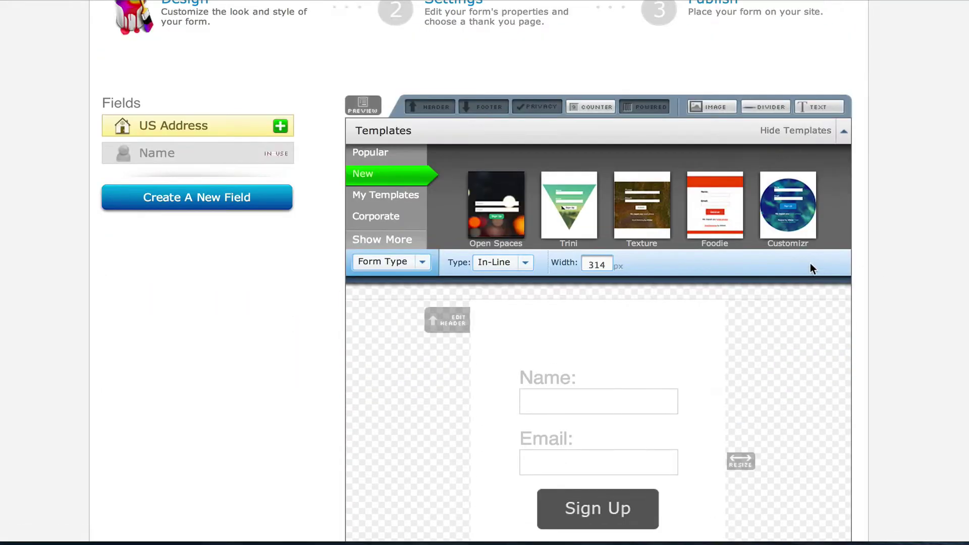
mouse_move(787, 207)
click(706, 179)
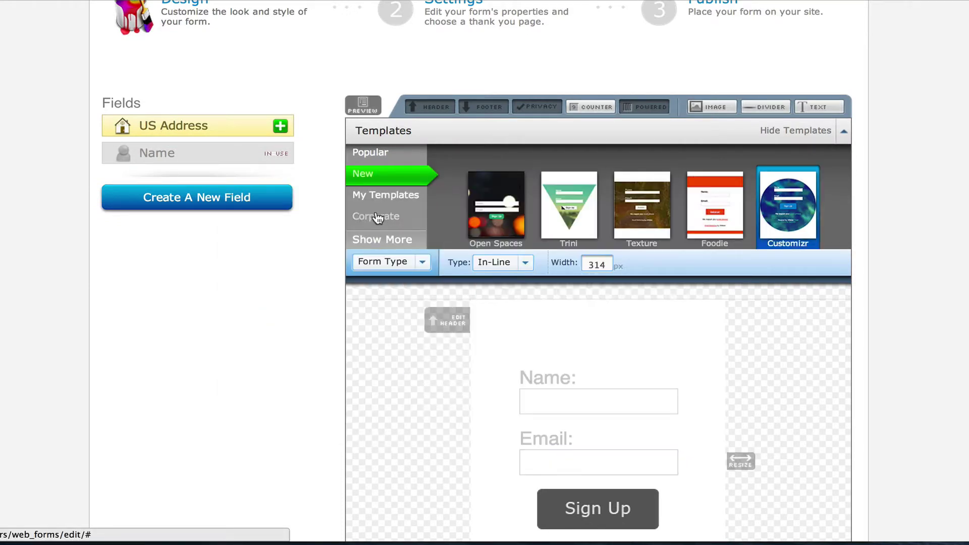
Show all template categories, pick Recreation, and preview the Garden and Sunflowers templates
click(377, 217)
click(384, 238)
click(461, 201)
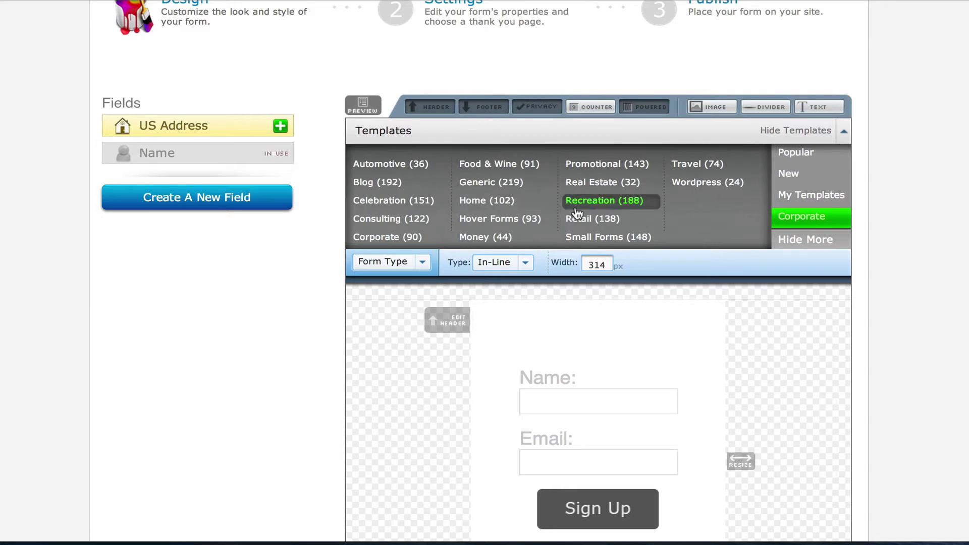
scroll(555, 201, down, 1)
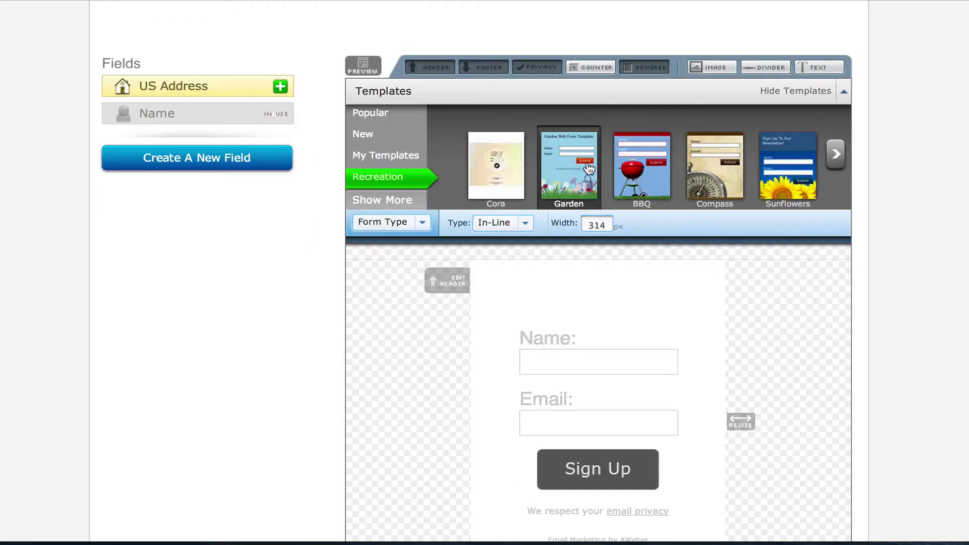
click(569, 166)
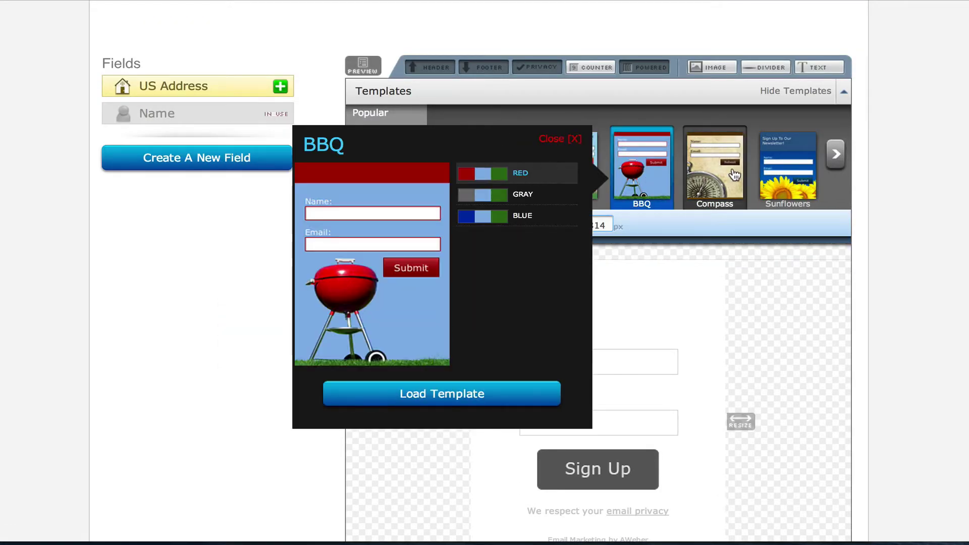
mouse_move(748, 164)
click(706, 139)
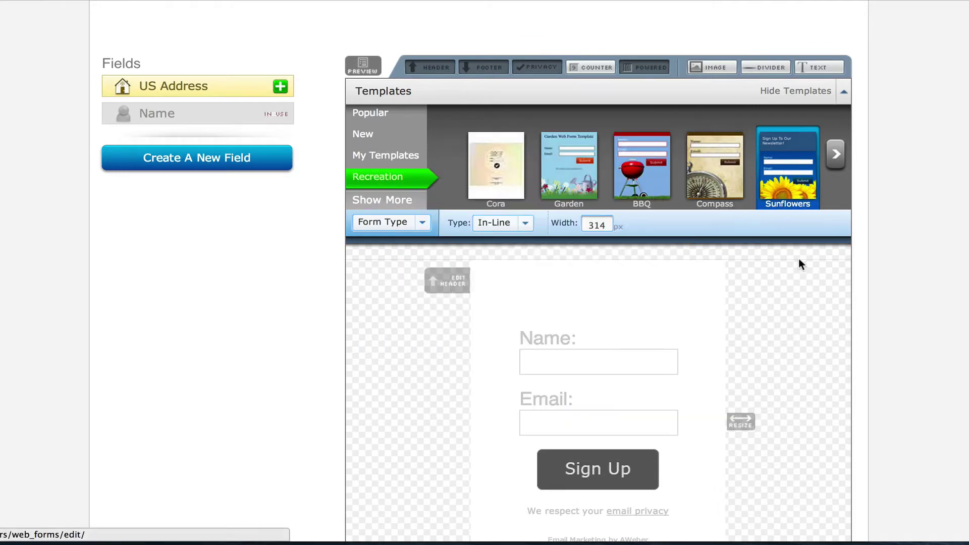
scroll(732, 268, down, 1)
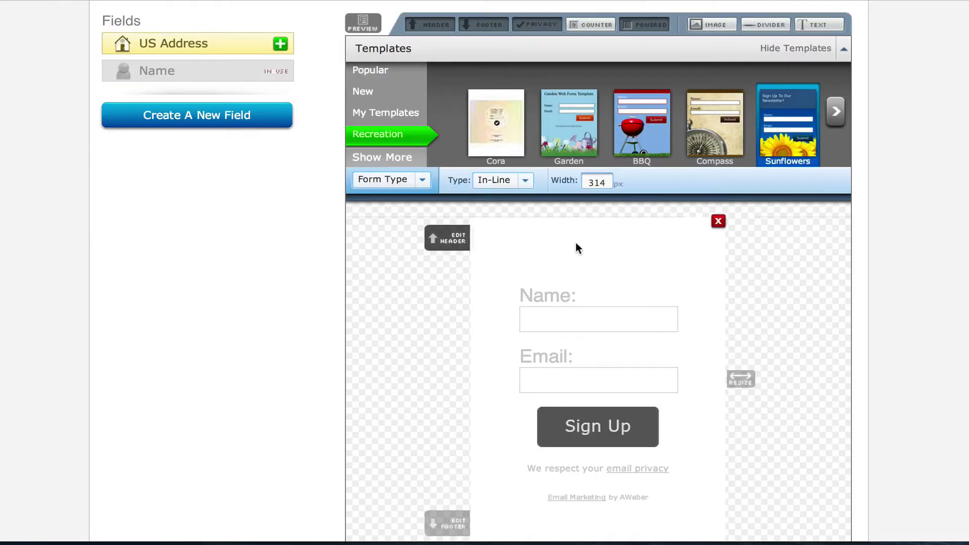
Open the form's header text editor and close it without changes
scroll(561, 258, down, 1)
scroll(563, 207, up, 1)
scroll(555, 234, down, 1)
scroll(557, 240, up, 1)
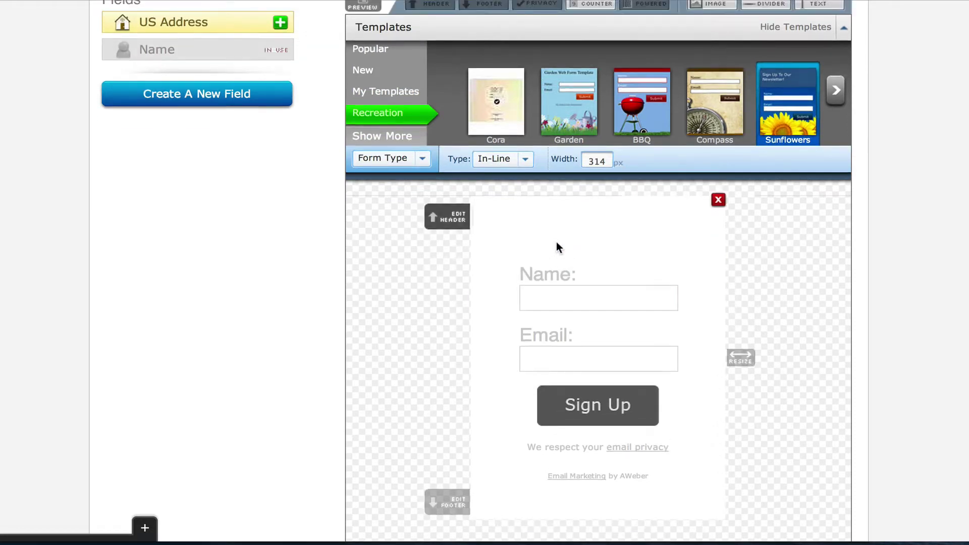
click(556, 243)
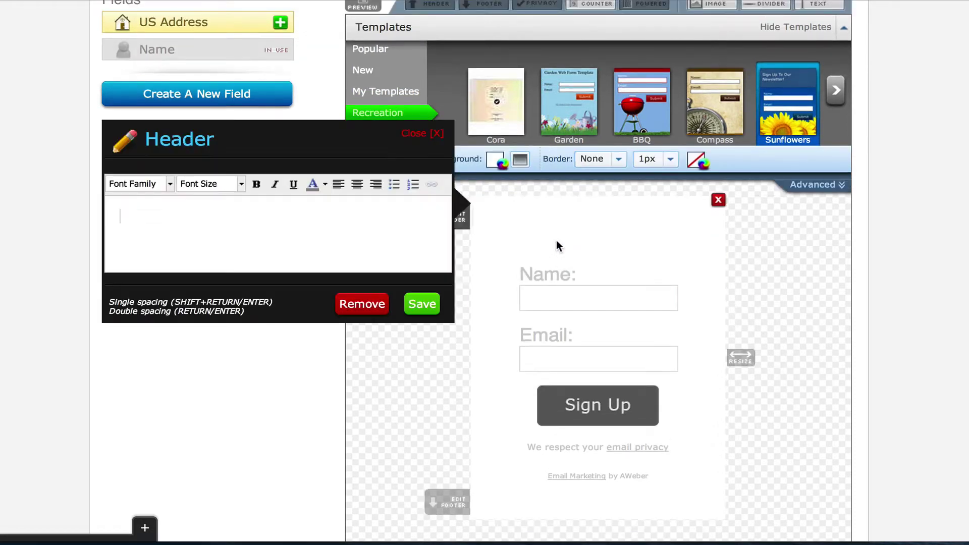
click(442, 135)
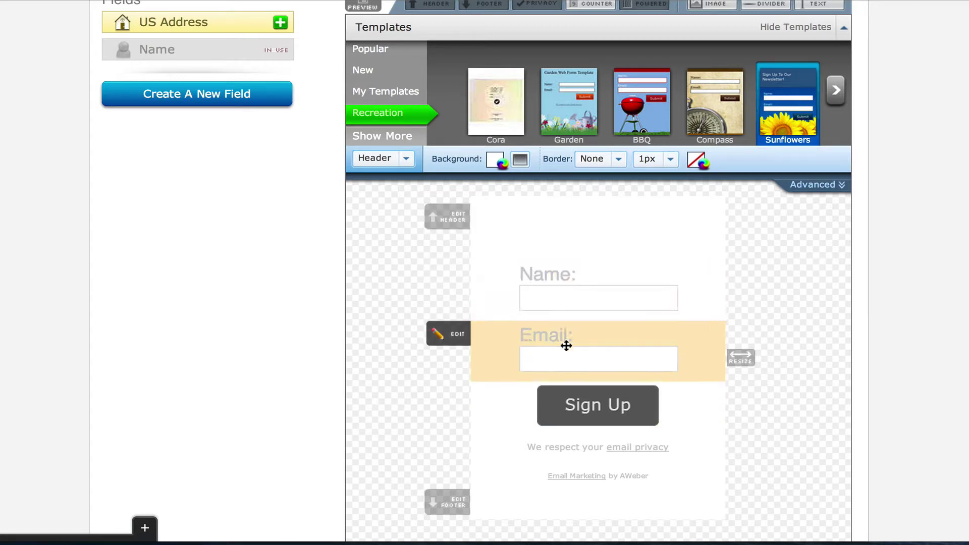
Add the US Address fields to the form, then remove them again
click(280, 22)
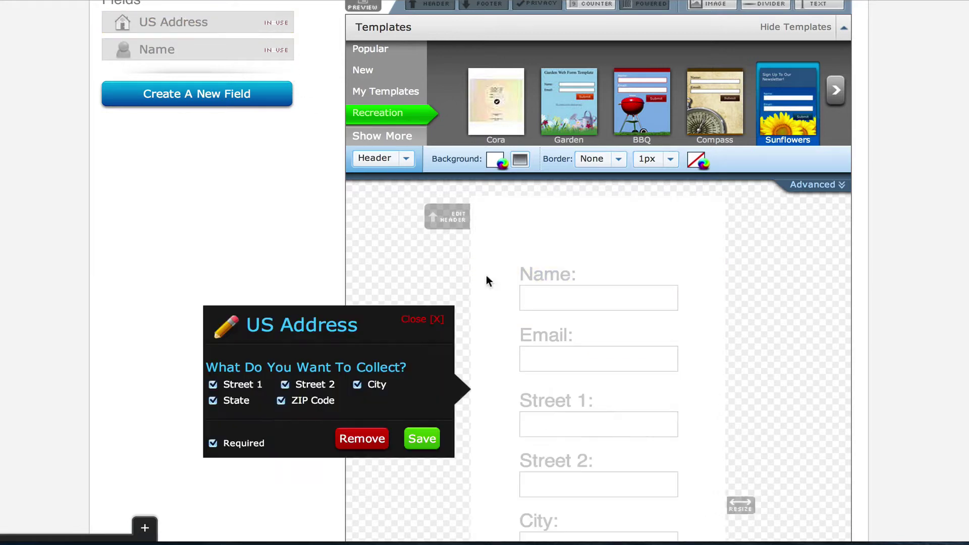
click(436, 320)
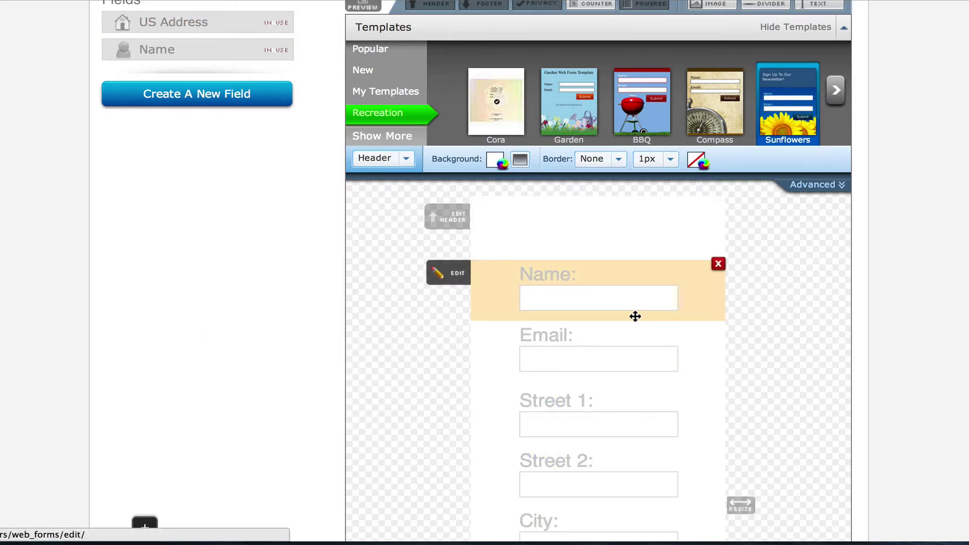
scroll(630, 333, down, 3)
click(719, 314)
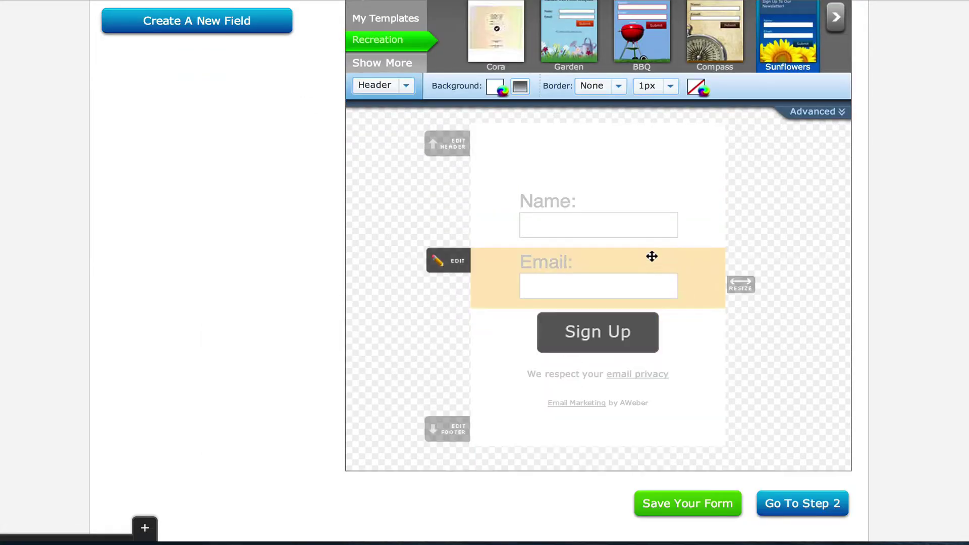
Delete the Name field and the Email Marketing by AWeber credit line
click(714, 192)
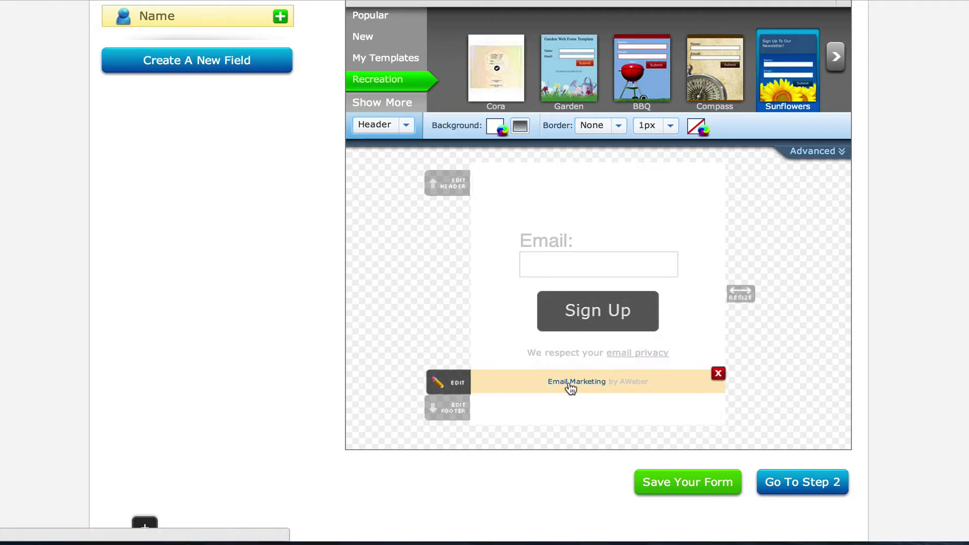
click(718, 376)
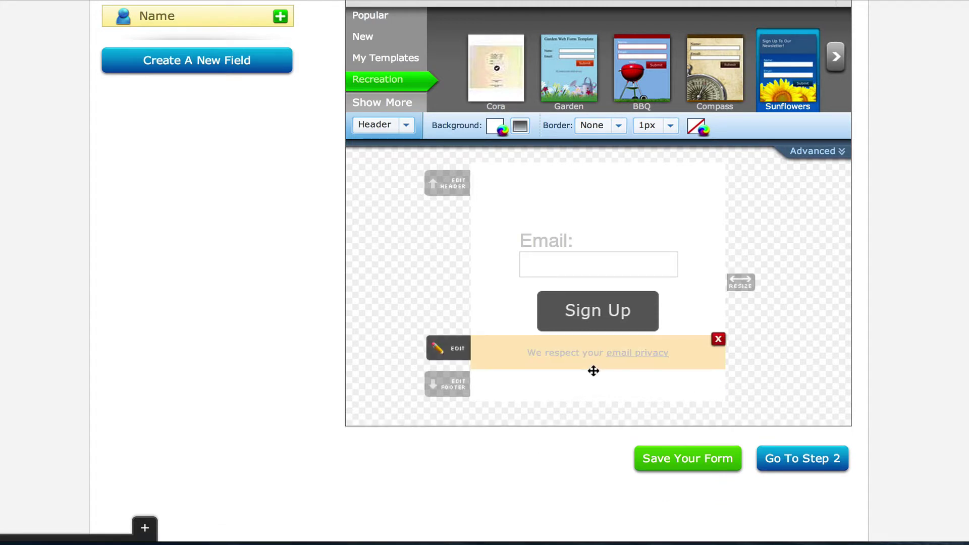
click(567, 358)
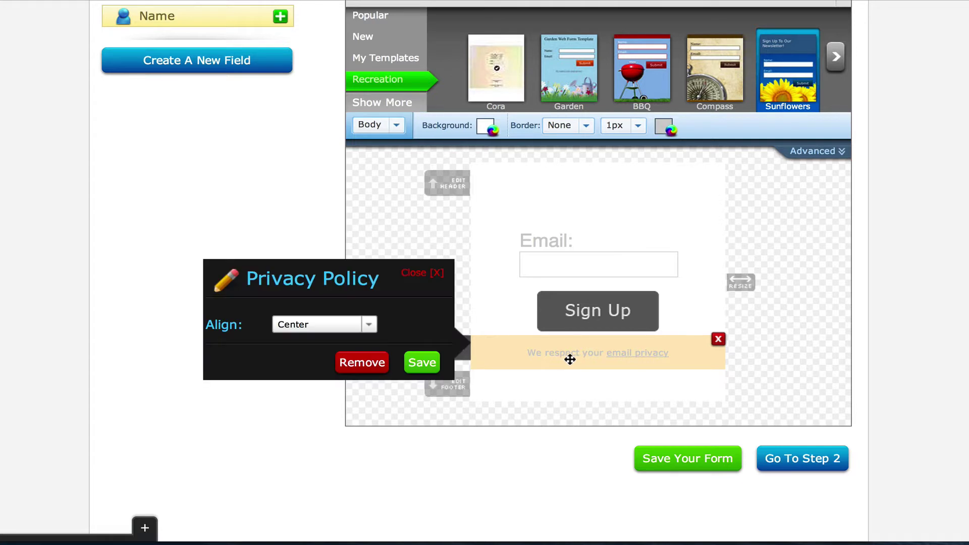
click(413, 273)
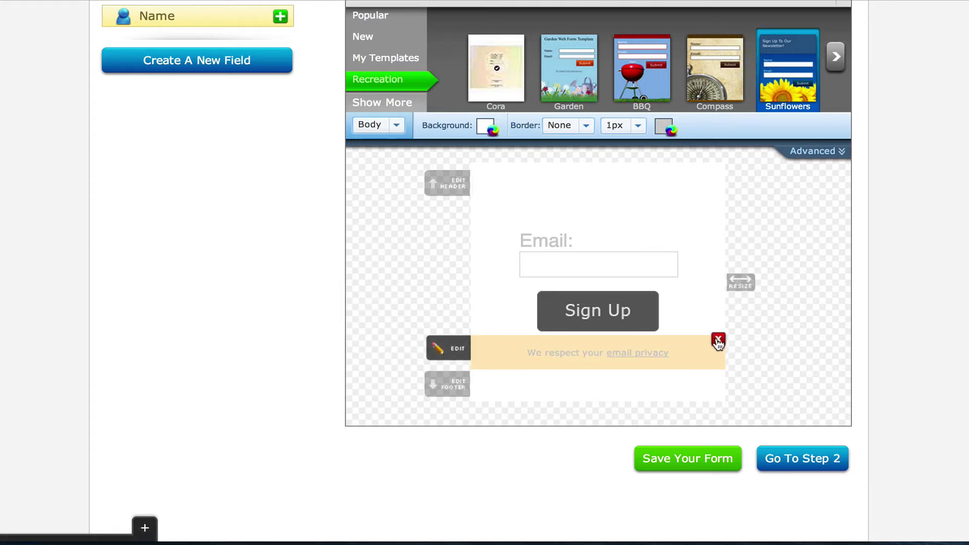
Remove the privacy note and set the header to 'Sign up here to download your free report on 10 ways to grow your business with email'
click(717, 340)
click(555, 209)
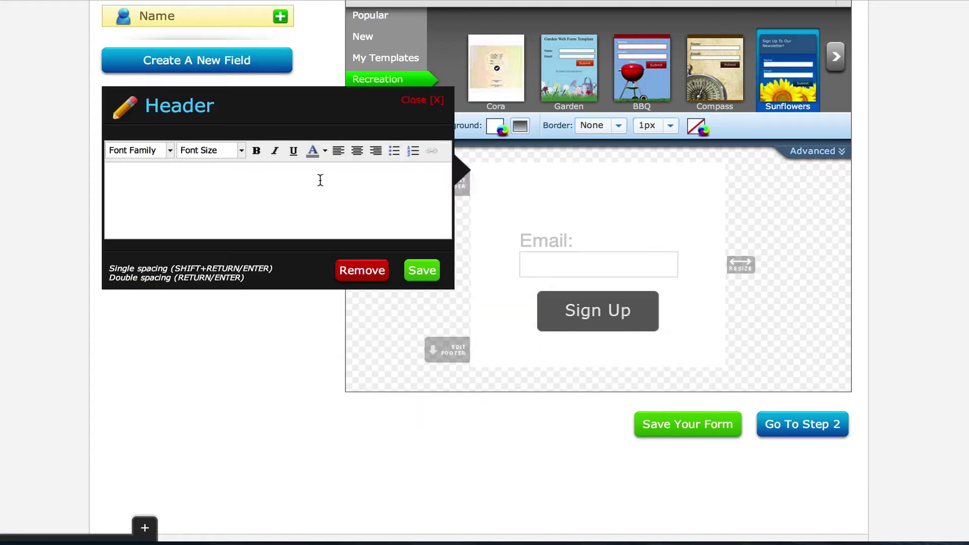
key(ctrl+a)
text(Sign up here to download your f)
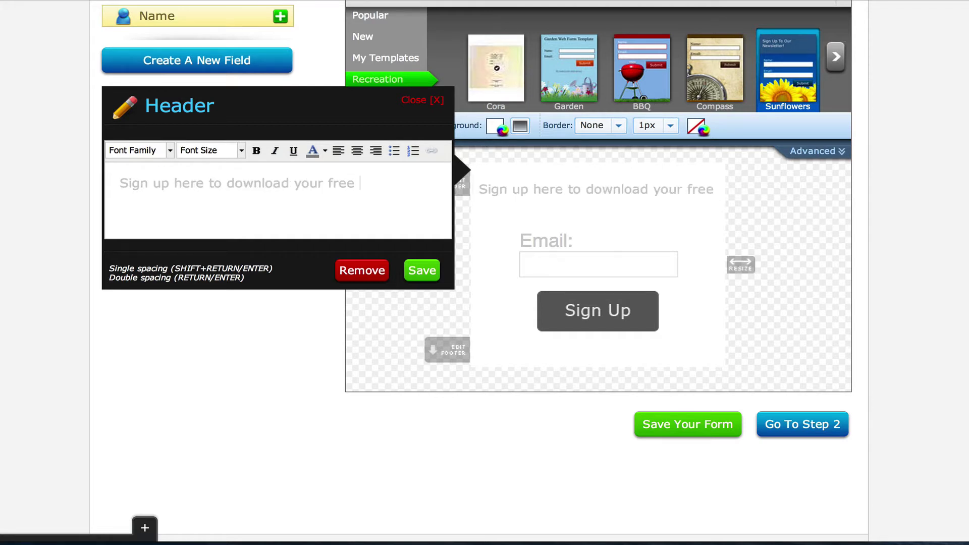
text(ree report on 10 ways to grow )
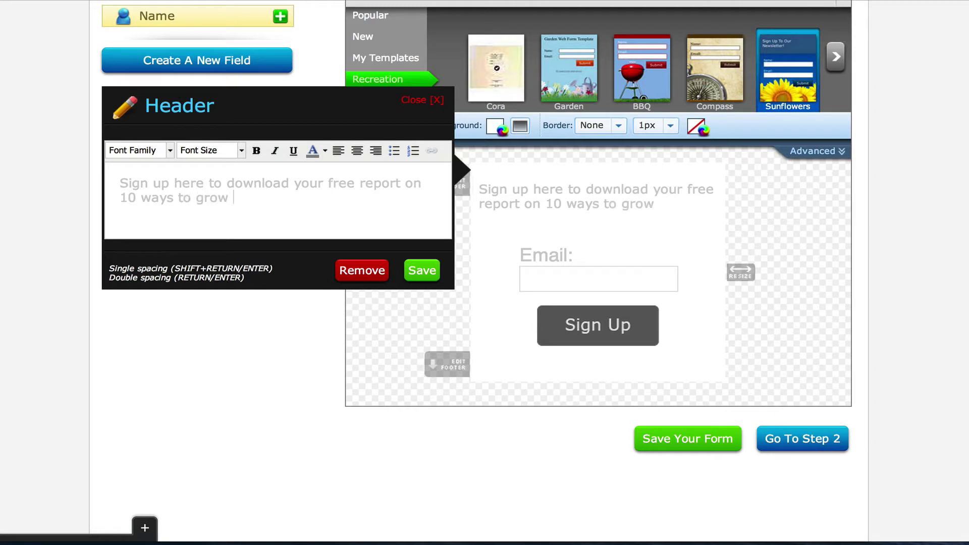
text(your business with email marketing)
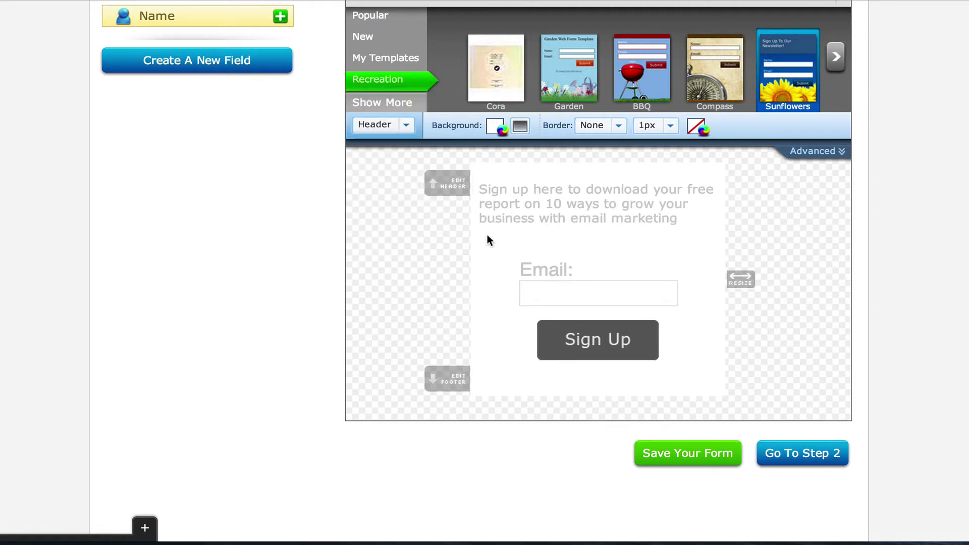
click(421, 270)
Centre-align the whole header text
click(541, 201)
drag(335, 210, 192, 198)
key(ctrl+a)
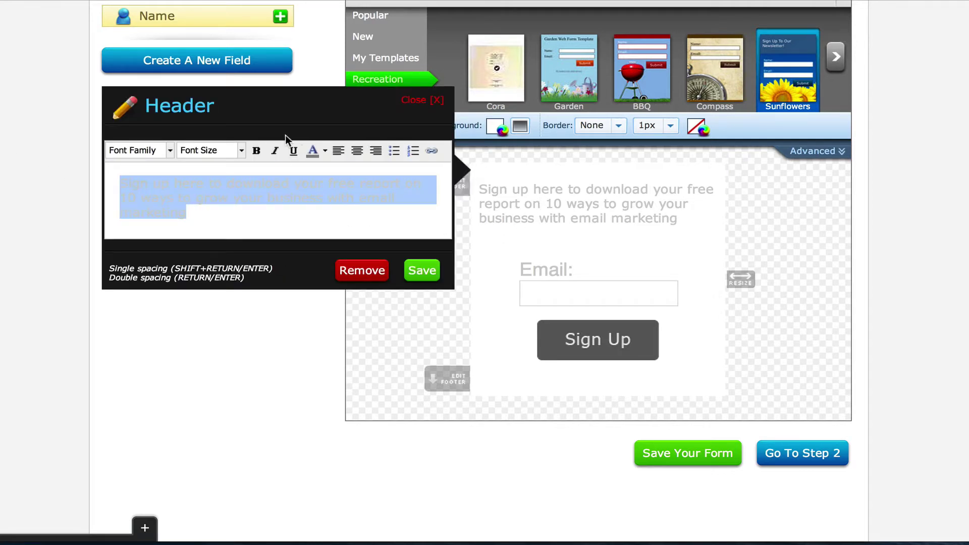
click(356, 151)
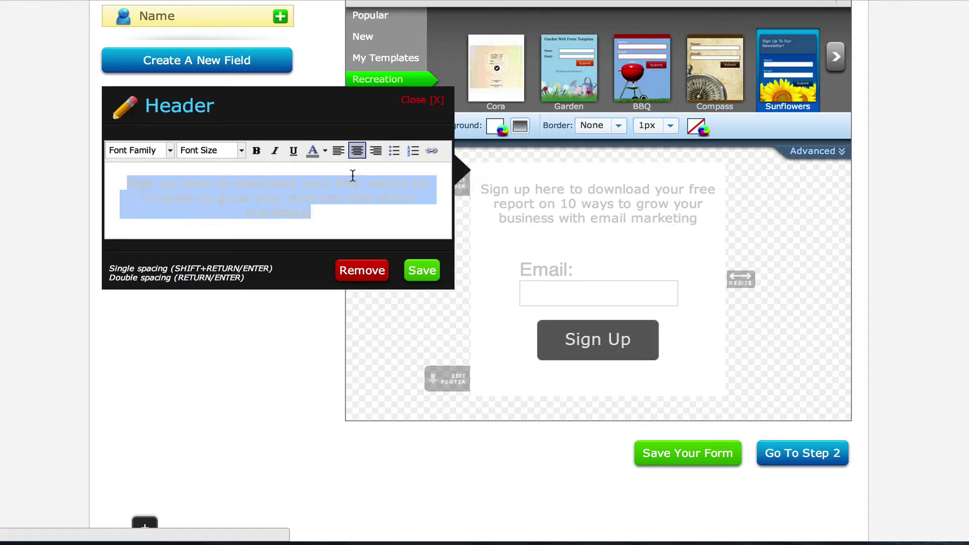
click(331, 215)
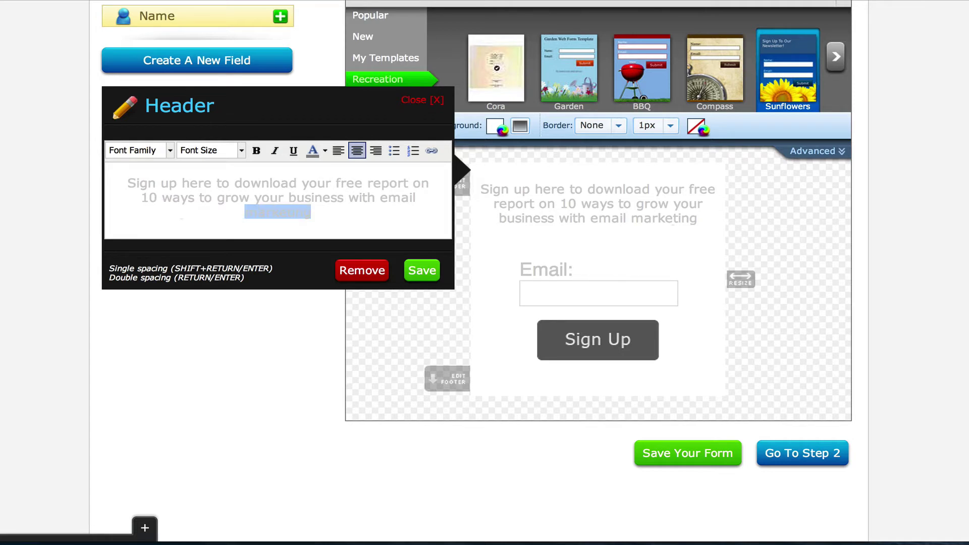
triple_click(326, 216)
Set the header text to 16px Arial, bold and italic
click(223, 152)
scroll(212, 237, down, 1)
click(211, 247)
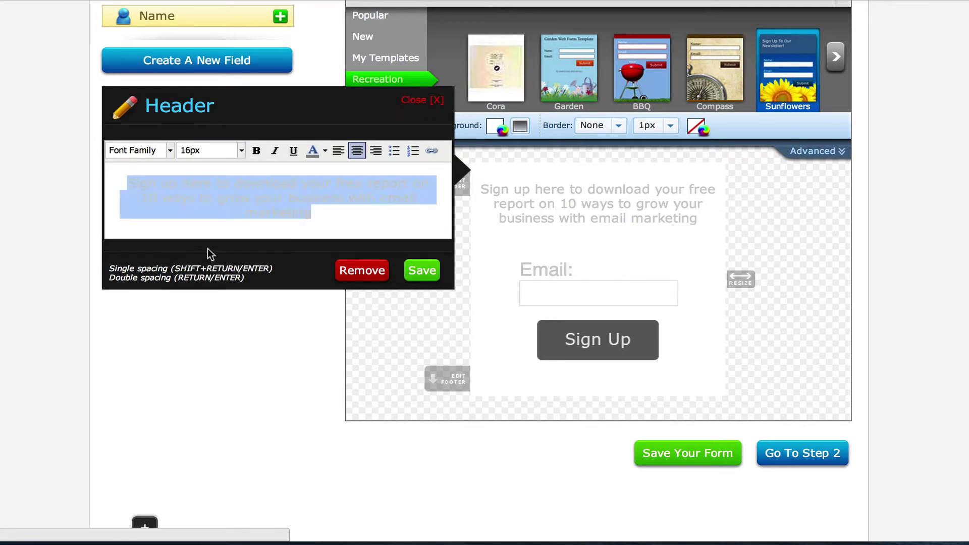
click(155, 152)
click(159, 182)
click(275, 150)
click(256, 151)
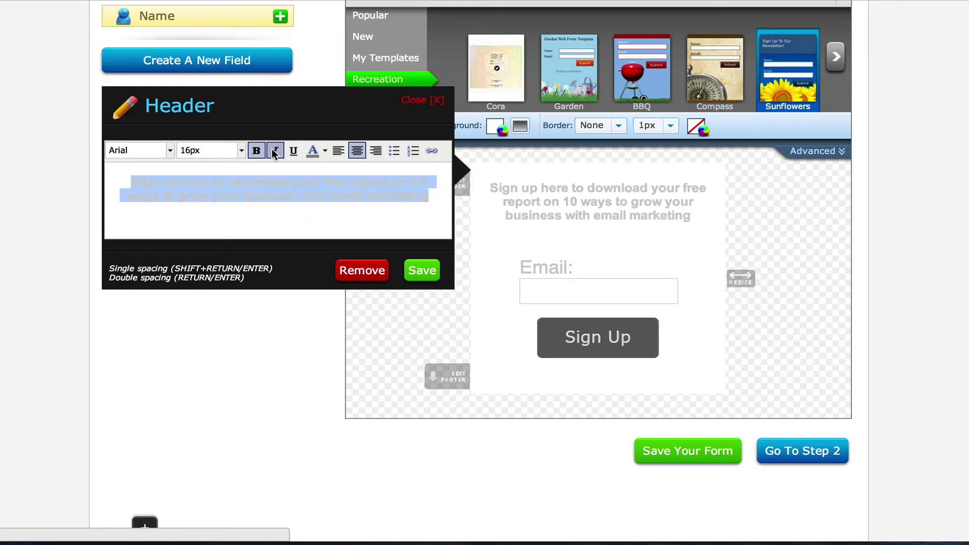
click(325, 151)
Colour the header text black, apply the formatting, and review the finished form
click(313, 166)
click(421, 272)
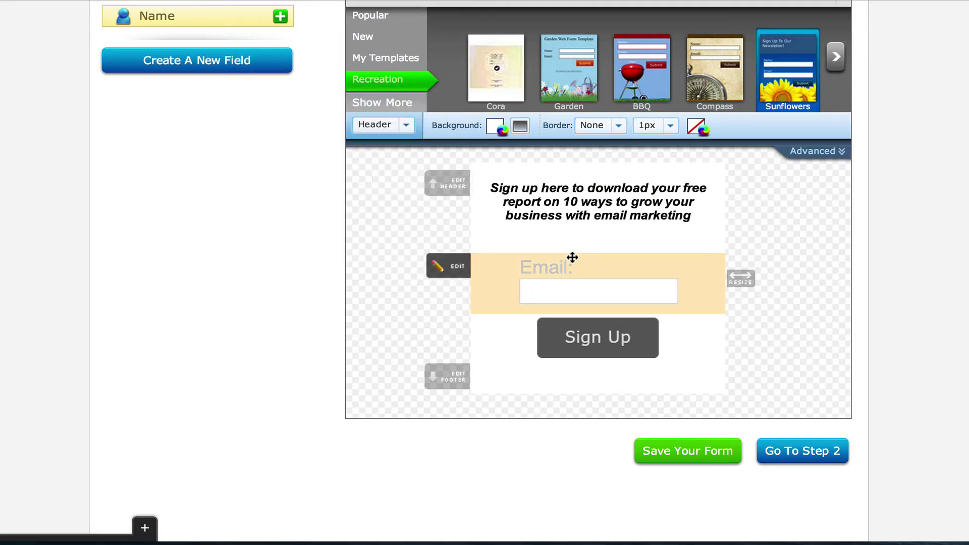
scroll(655, 281, down, 1)
scroll(630, 319, up, 1)
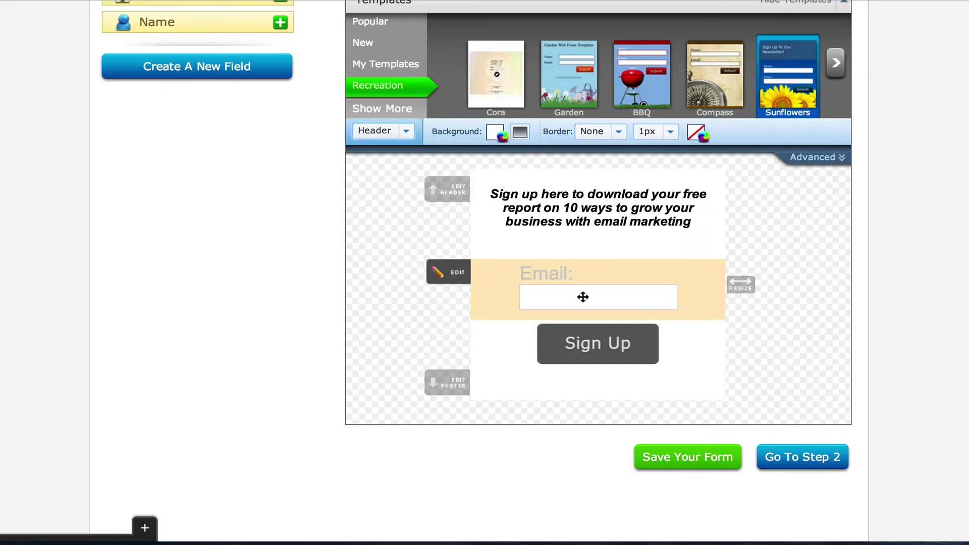
scroll(591, 300, up, 3)
scroll(605, 308, down, 4)
scroll(618, 309, up, 2)
scroll(622, 323, down, 2)
scroll(624, 336, up, 3)
scroll(606, 293, down, 2)
scroll(631, 323, down, 1)
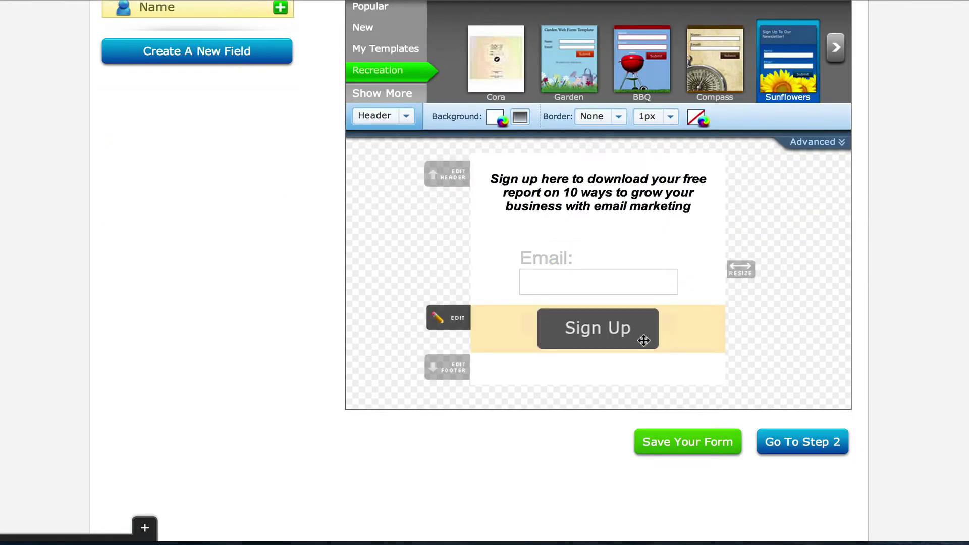
scroll(703, 339, up, 2)
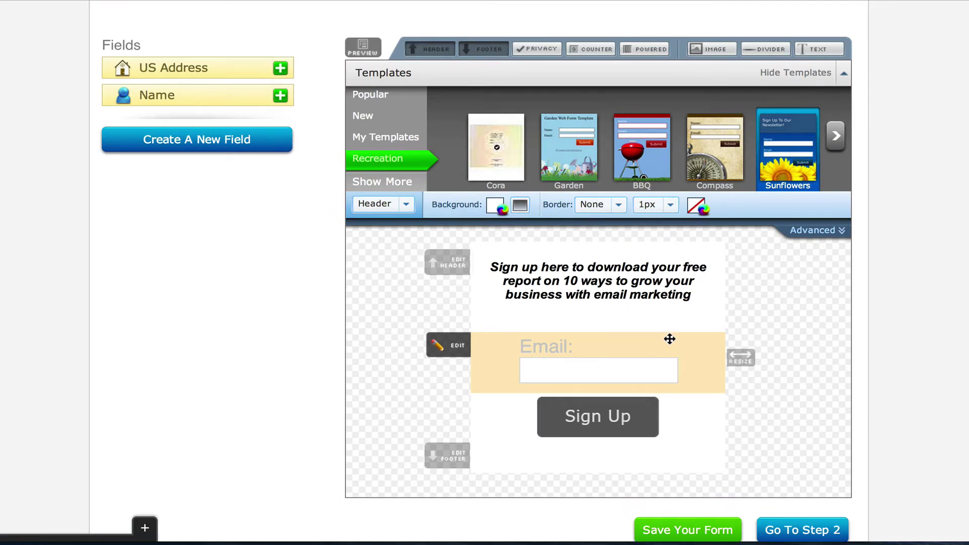
scroll(756, 347, up, 1)
scroll(755, 346, up, 4)
scroll(756, 347, down, 5)
scroll(752, 349, down, 1)
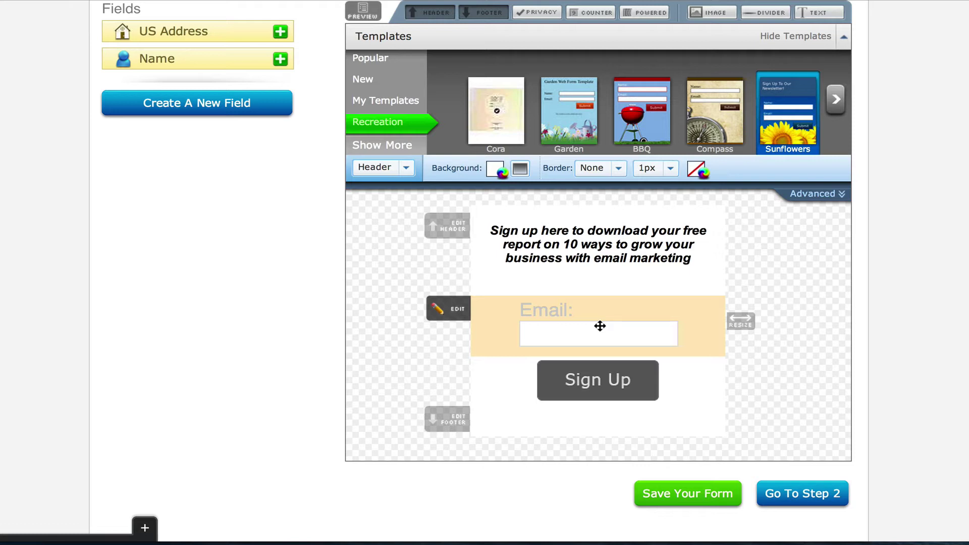
scroll(778, 404, up, 2)
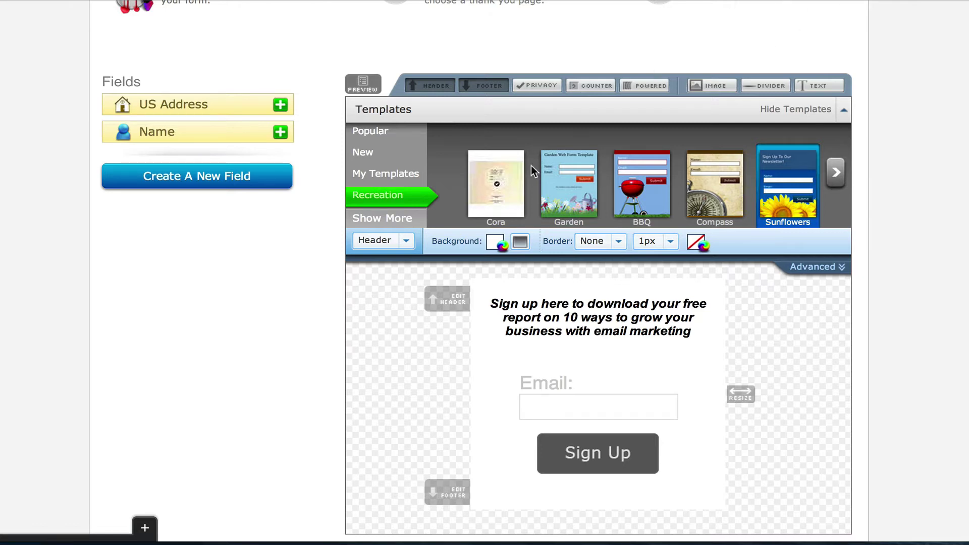
scroll(578, 267, down, 2)
scroll(540, 197, up, 5)
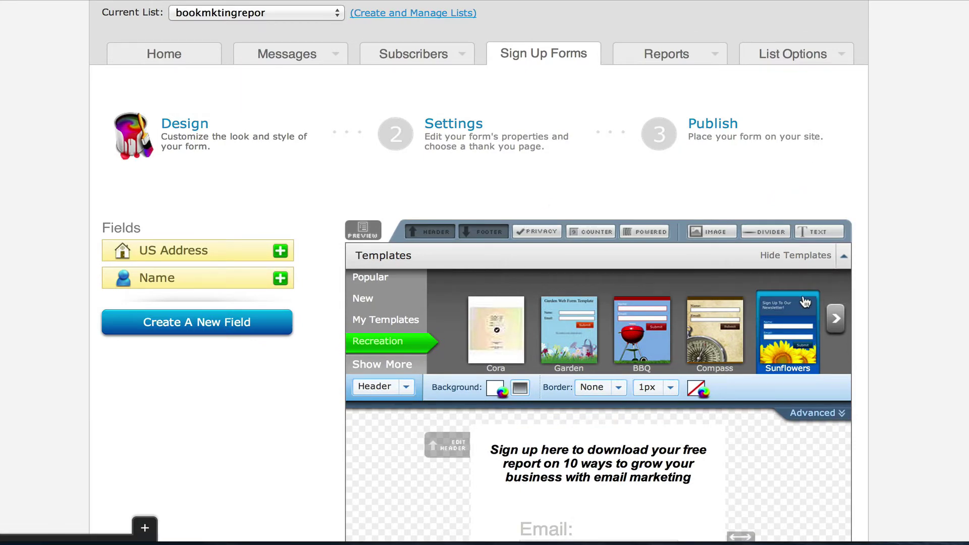
scroll(696, 340, down, 3)
scroll(695, 340, down, 3)
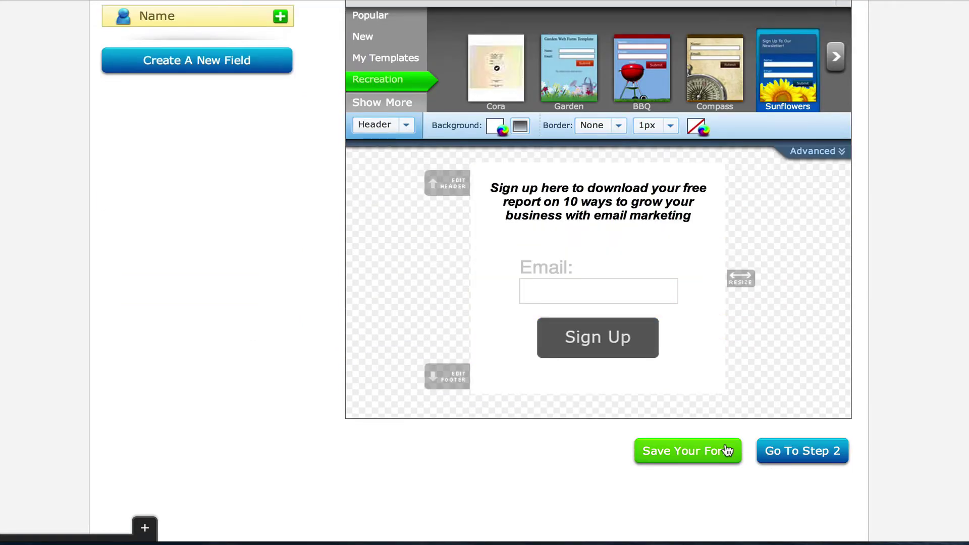
scroll(720, 427, up, 1)
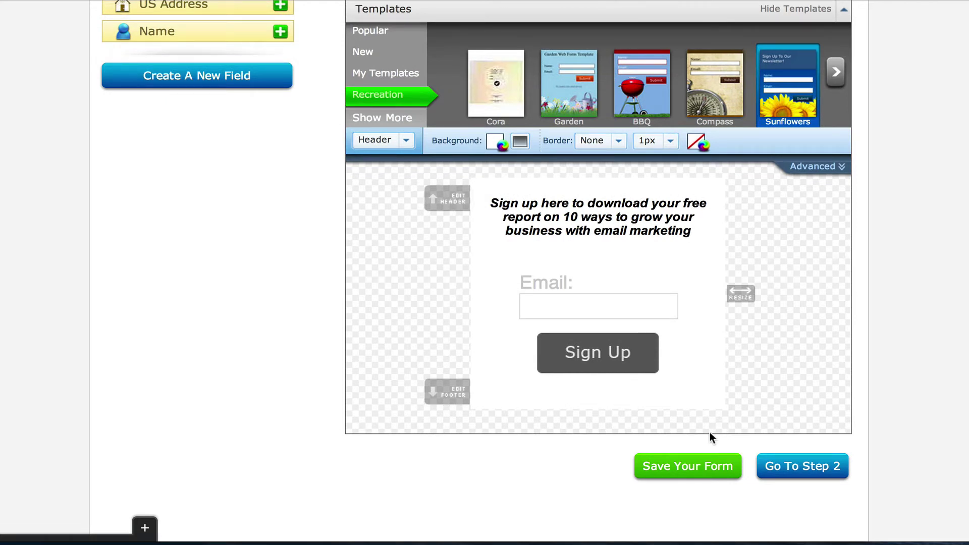
Save the design, go to Settings, and replace 'My Web Form' with 'Tracking Form'
click(692, 464)
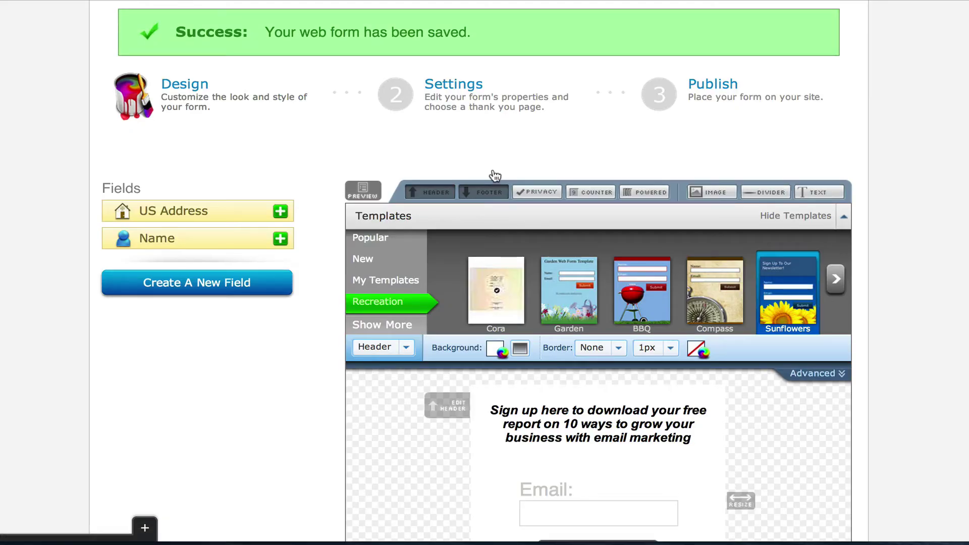
click(457, 110)
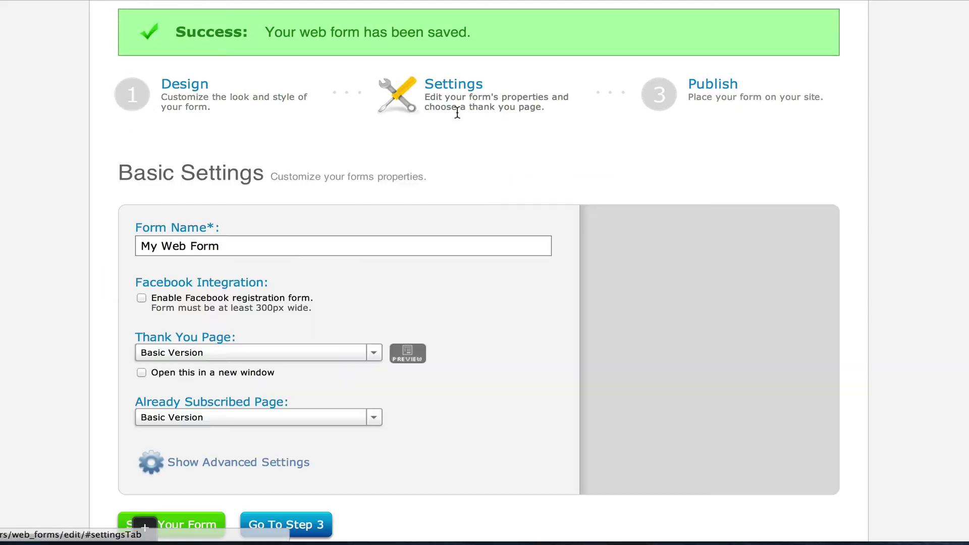
scroll(266, 156, down, 4)
scroll(268, 123, up, 1)
click(213, 87)
triple_click(212, 86)
scroll(457, 166, up, 3)
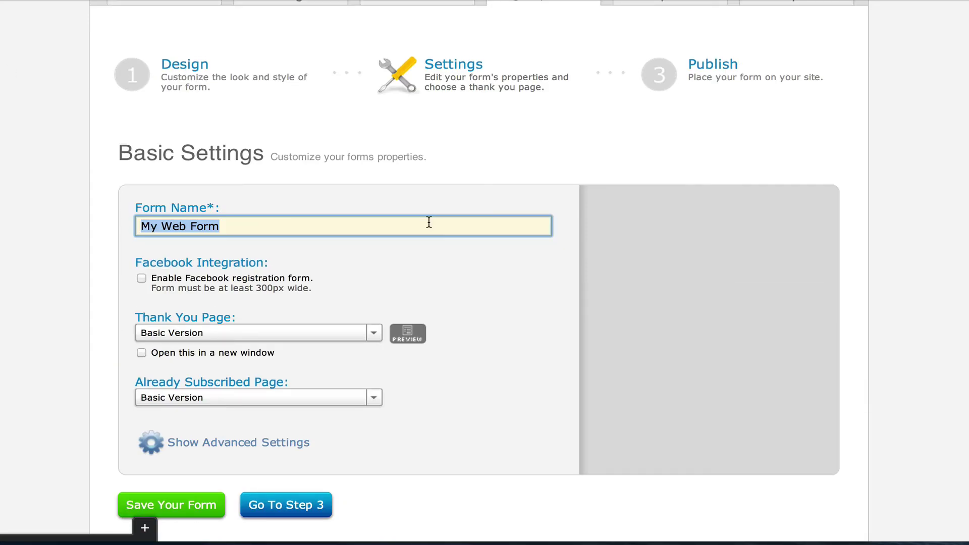
text(Trackin)
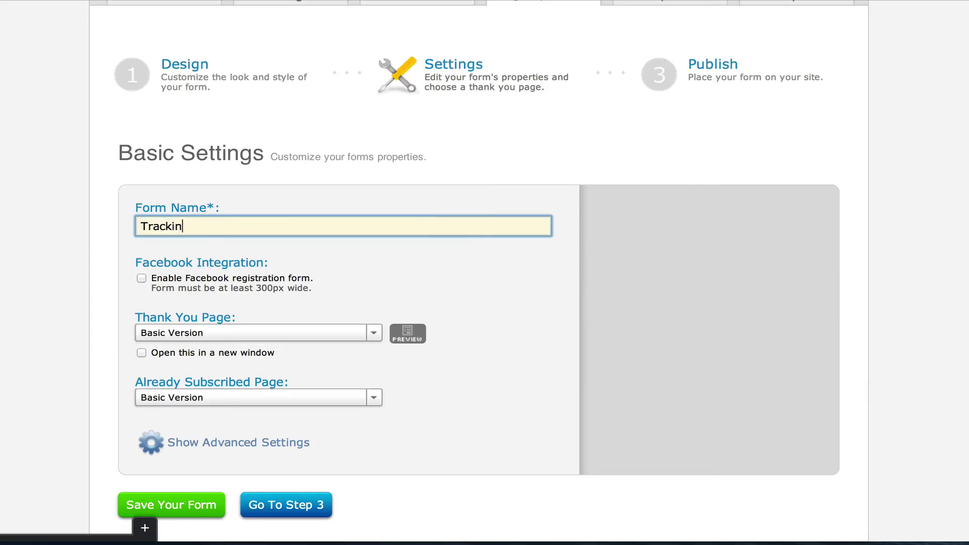
text(g Form)
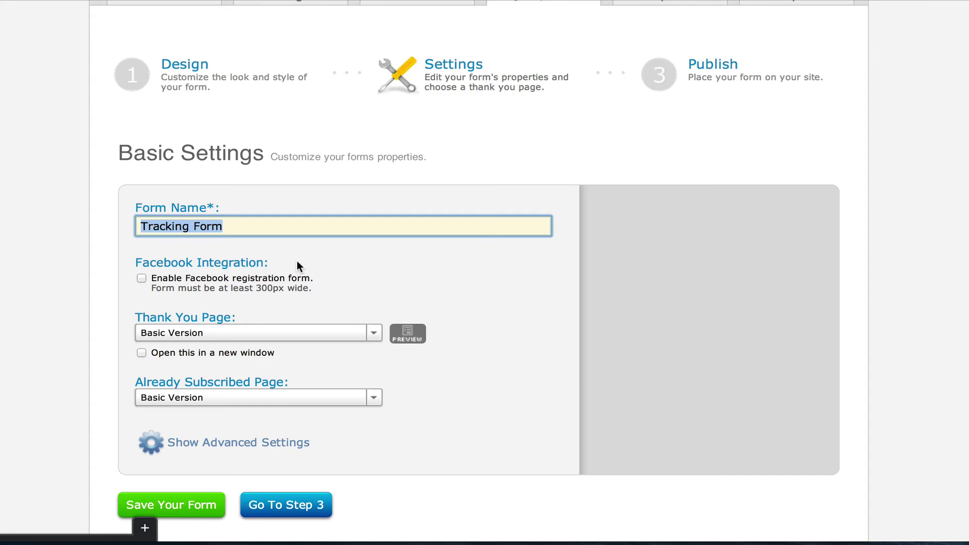
Try the Thank You Page options, including staying on the current page and a custom URL
scroll(297, 261, down, 2)
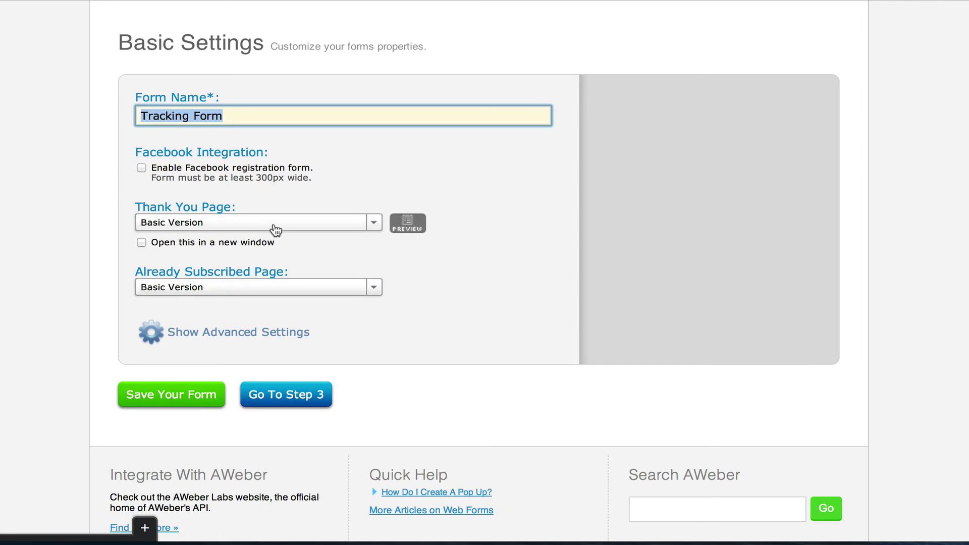
click(277, 230)
click(277, 230)
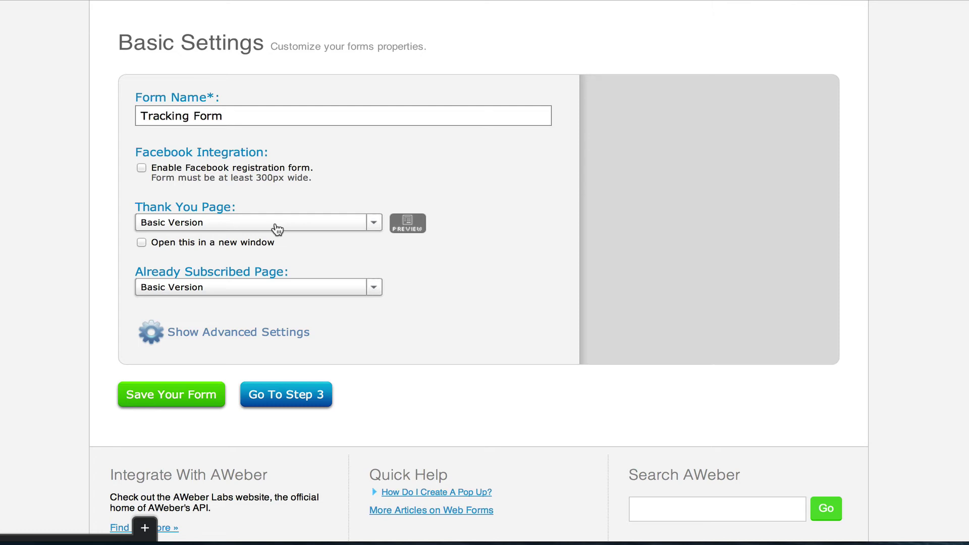
click(277, 230)
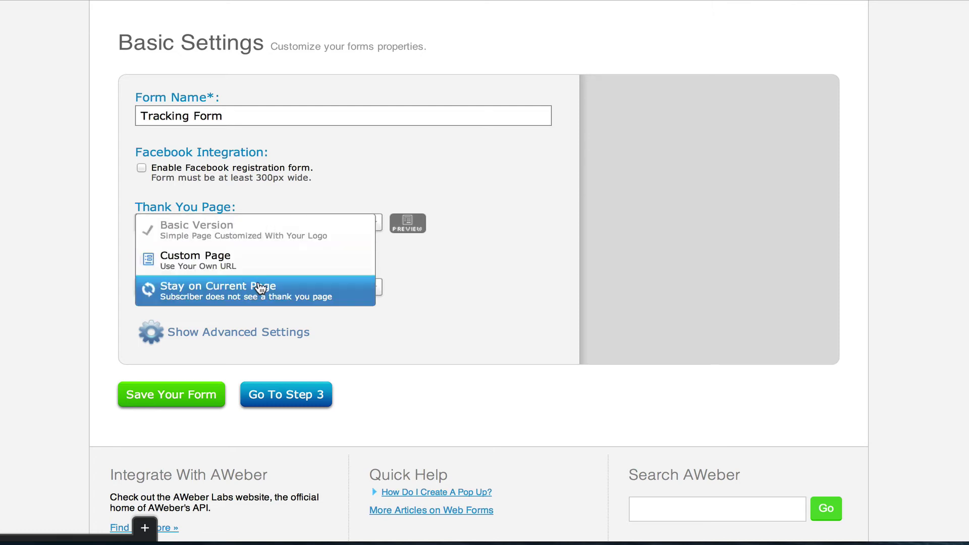
click(241, 292)
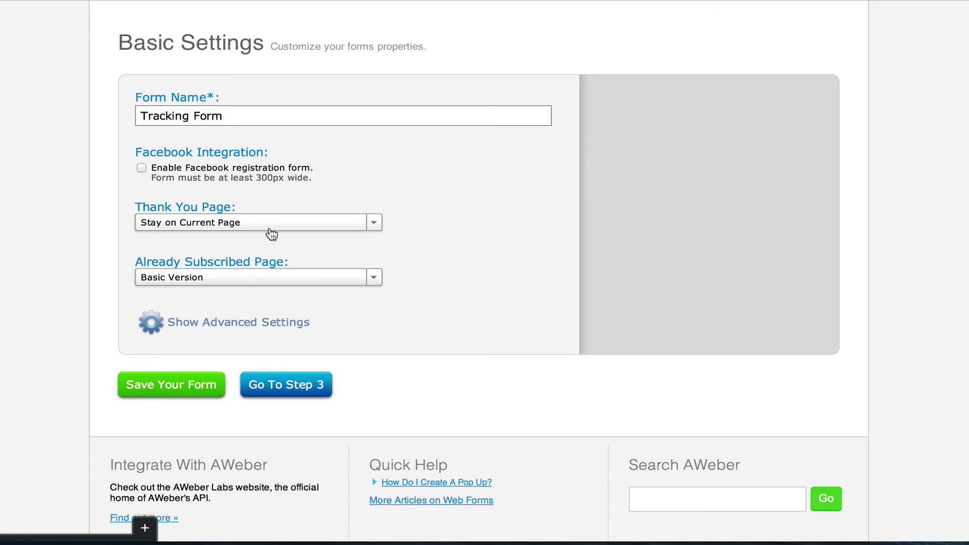
click(268, 228)
click(233, 262)
click(266, 249)
Keep Already Subscribed on Basic Version and switch the Thank You Page back to Basic Version
click(277, 312)
click(207, 347)
click(207, 345)
click(208, 336)
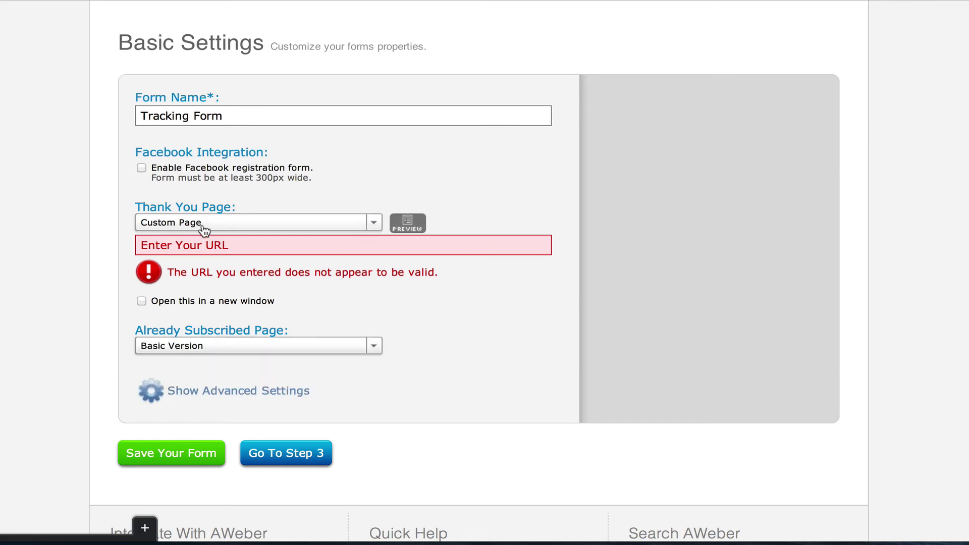
click(206, 223)
click(202, 228)
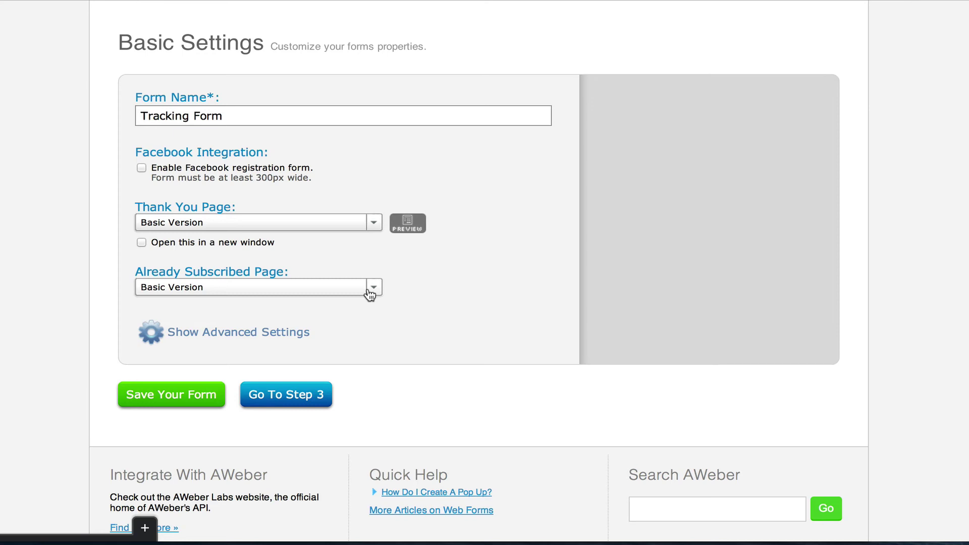
Confirm both pages remain on Basic Version and save the form's settings
scroll(383, 288, up, 4)
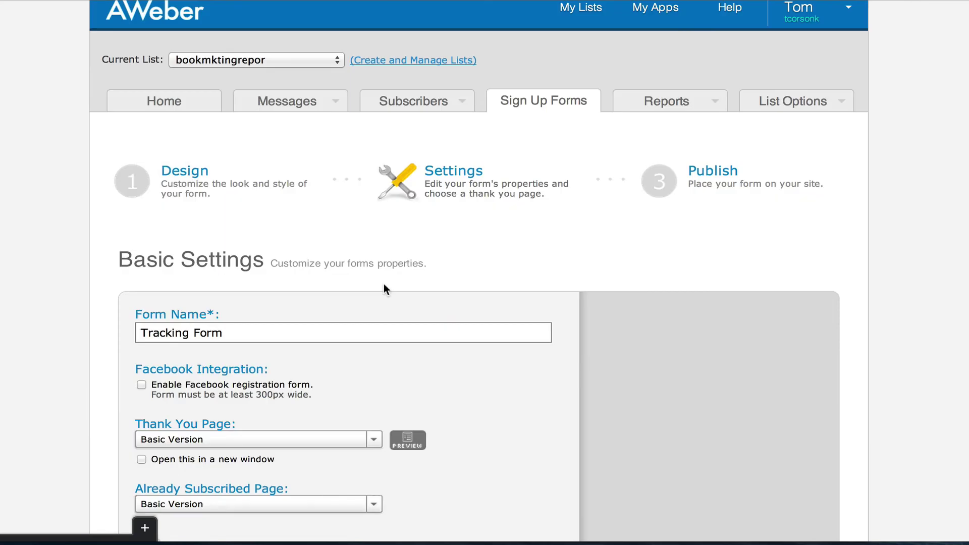
scroll(383, 290, down, 2)
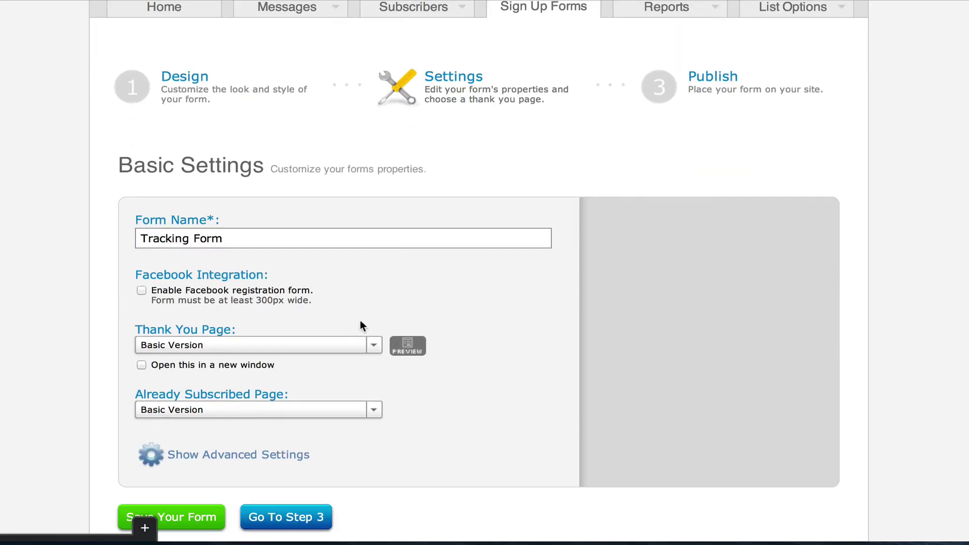
click(364, 408)
click(363, 410)
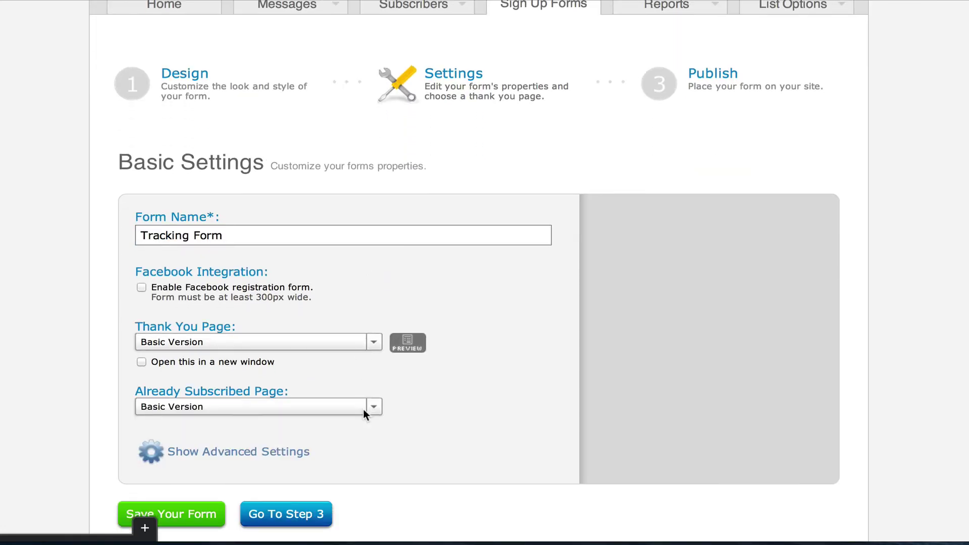
scroll(353, 419, down, 1)
scroll(353, 413, up, 1)
click(343, 347)
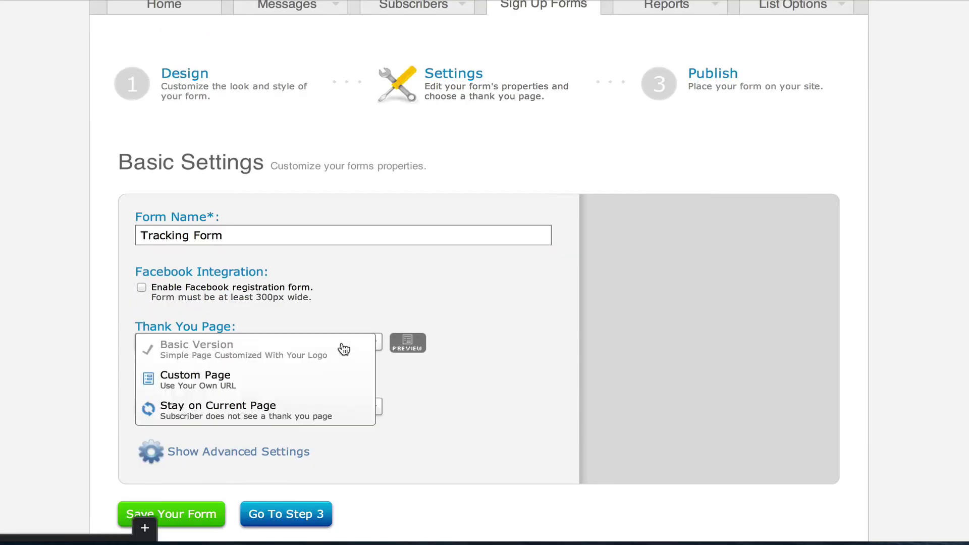
click(343, 349)
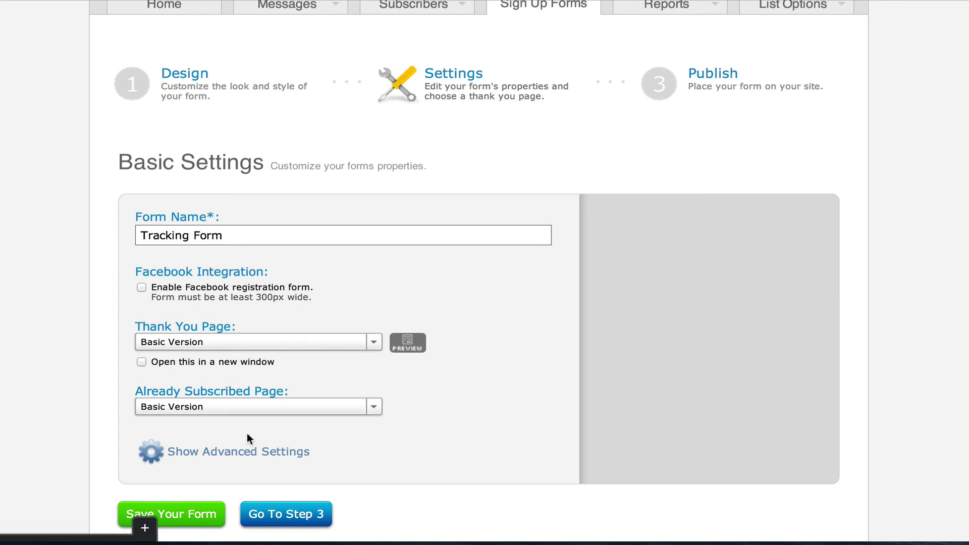
click(188, 515)
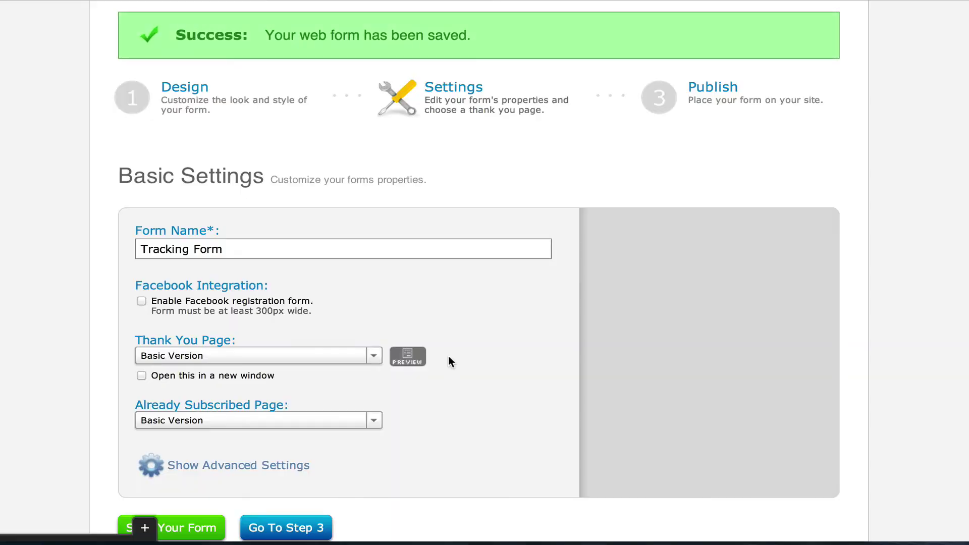
Go to the Publish step and choose 'I Will Install My Form'
scroll(576, 195, up, 2)
click(712, 202)
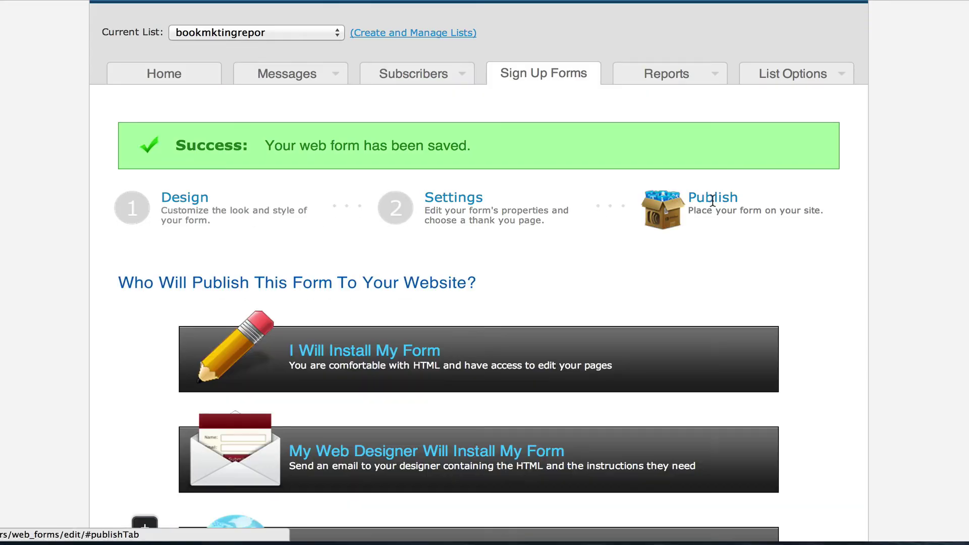
scroll(536, 271, down, 4)
scroll(497, 238, up, 4)
scroll(396, 321, down, 5)
scroll(378, 212, up, 1)
click(389, 211)
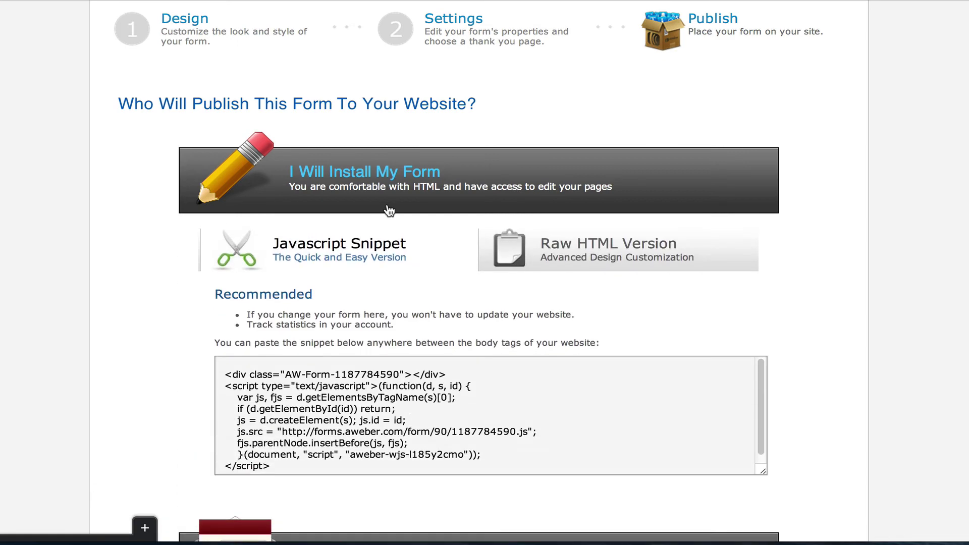
Collapse and re-expand the self-install options, then select the JavaScript embed code
scroll(390, 210, up, 2)
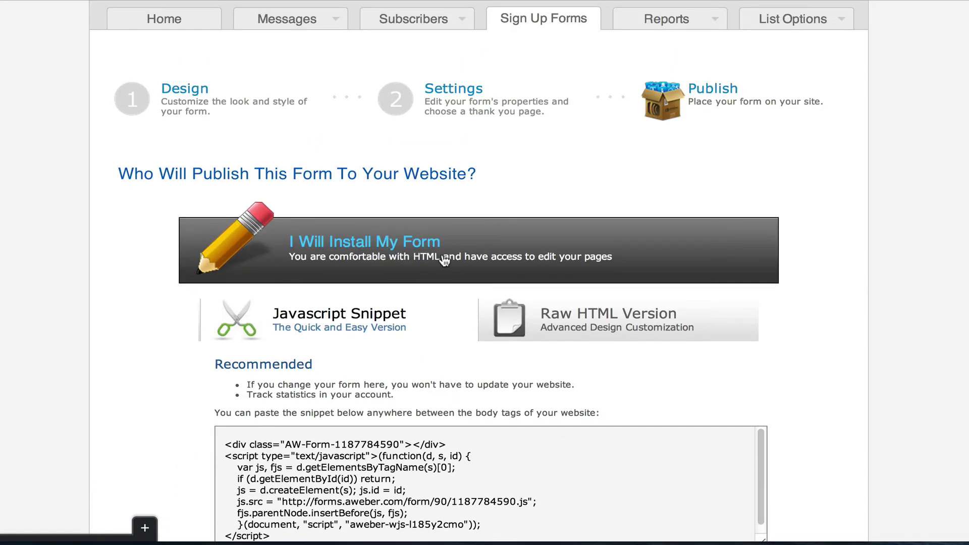
click(444, 259)
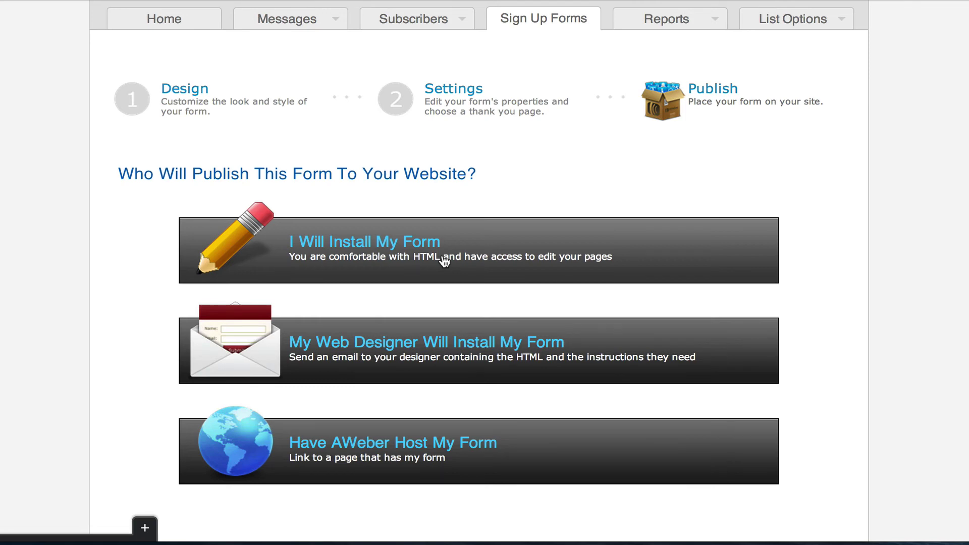
click(444, 259)
scroll(681, 281, down, 3)
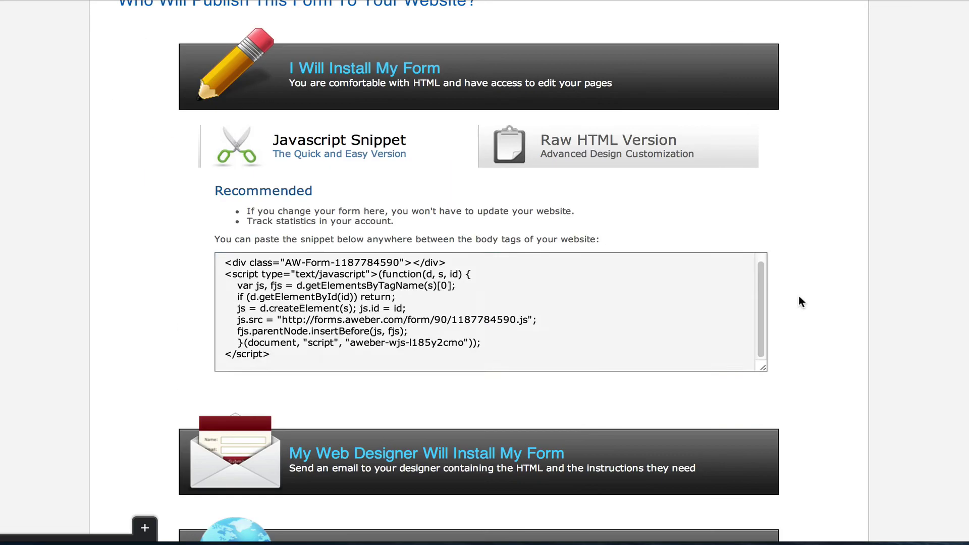
drag(512, 307, 225, 258)
click(341, 299)
key(ctrl+a)
click(340, 299)
key(ctrl+a)
click(353, 308)
key(ctrl+a)
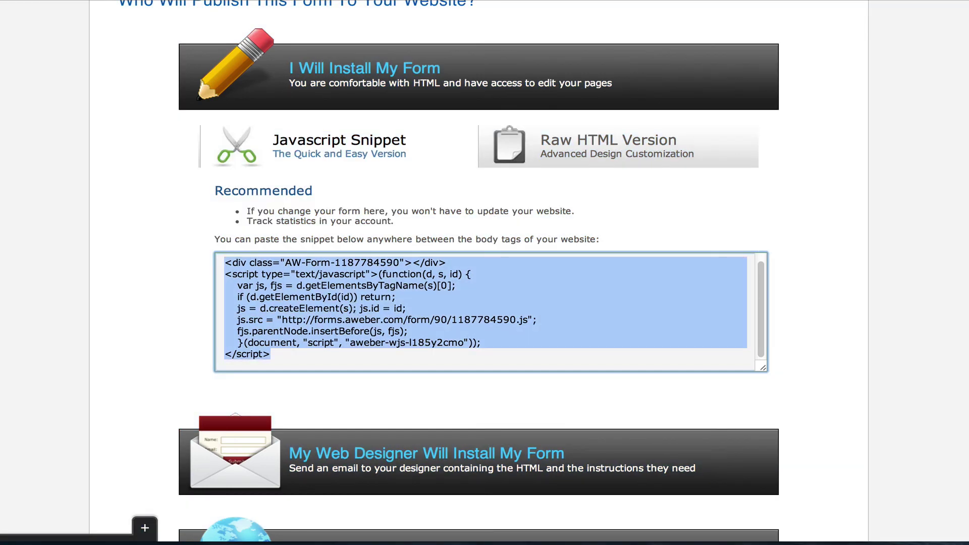
Reselect the embed snippet, then clear the selection and scroll back up
scroll(353, 308, up, 3)
click(656, 323)
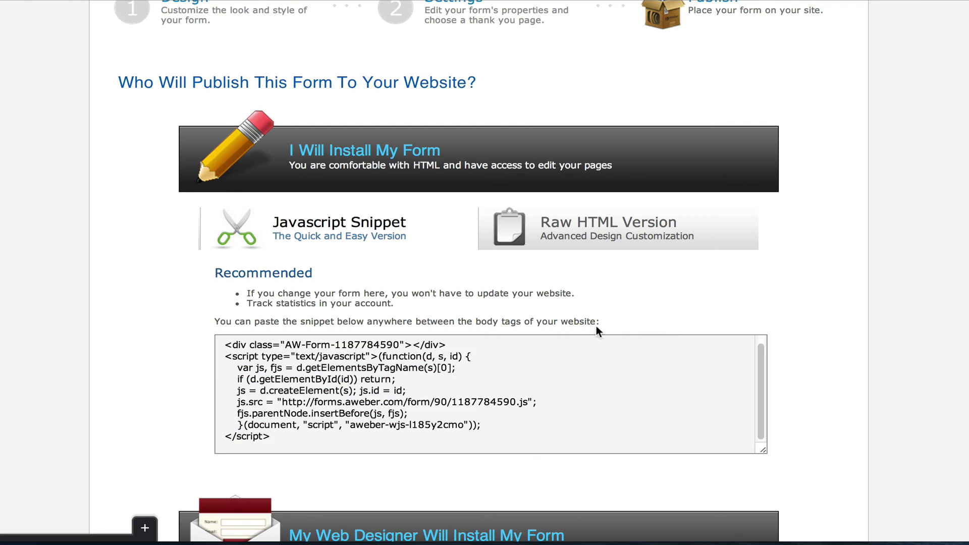
click(528, 356)
key(ctrl+a)
scroll(450, 333, down, 1)
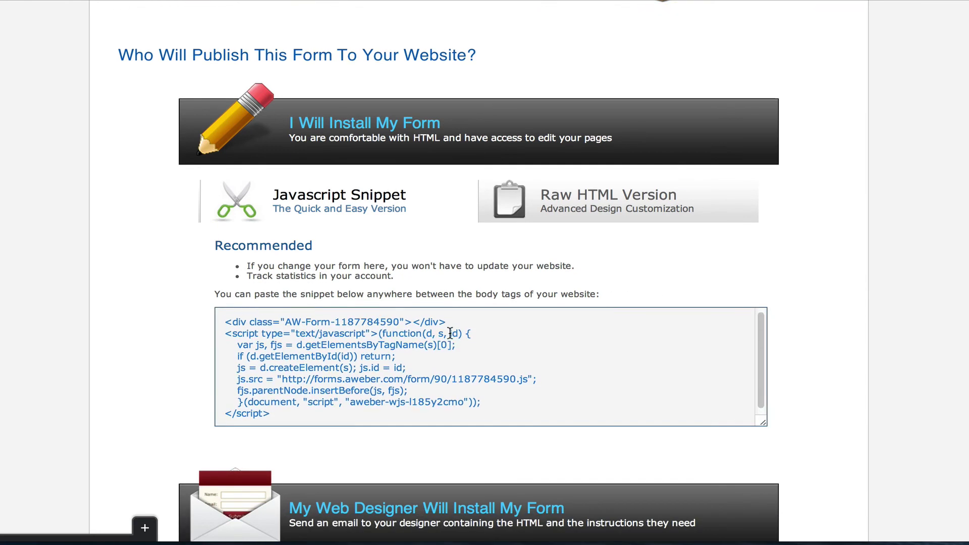
scroll(695, 323, down, 1)
click(682, 325)
scroll(682, 325, up, 3)
scroll(446, 379, down, 1)
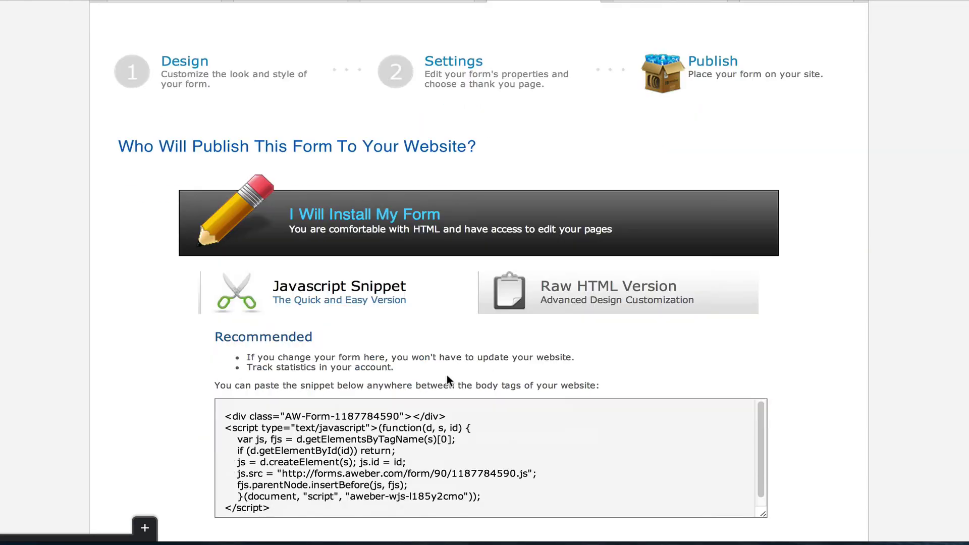
click(498, 414)
click(497, 414)
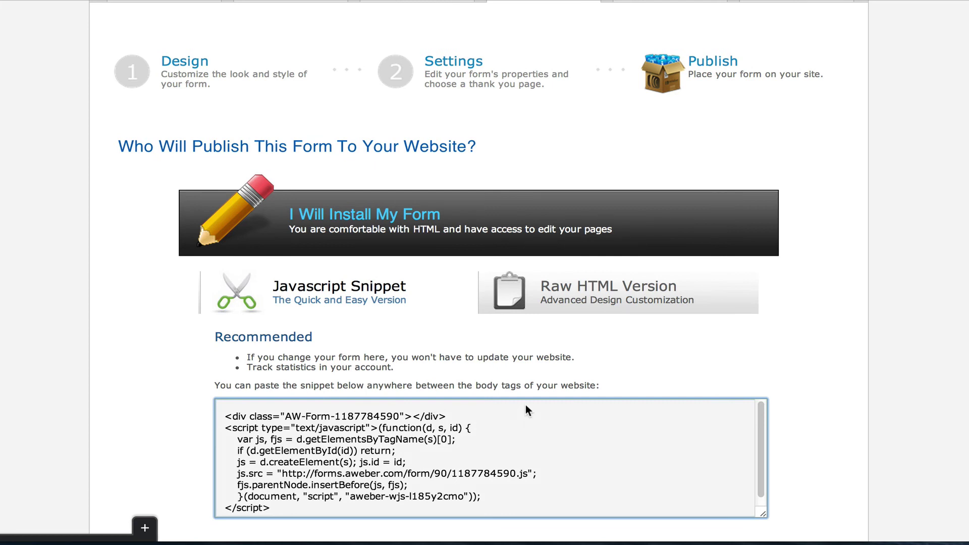
scroll(697, 262, up, 2)
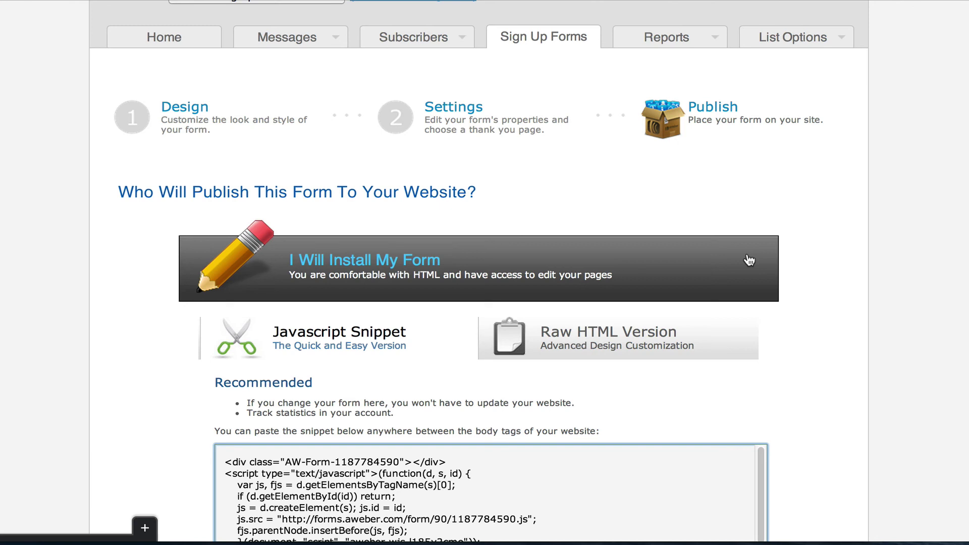
scroll(749, 259, up, 2)
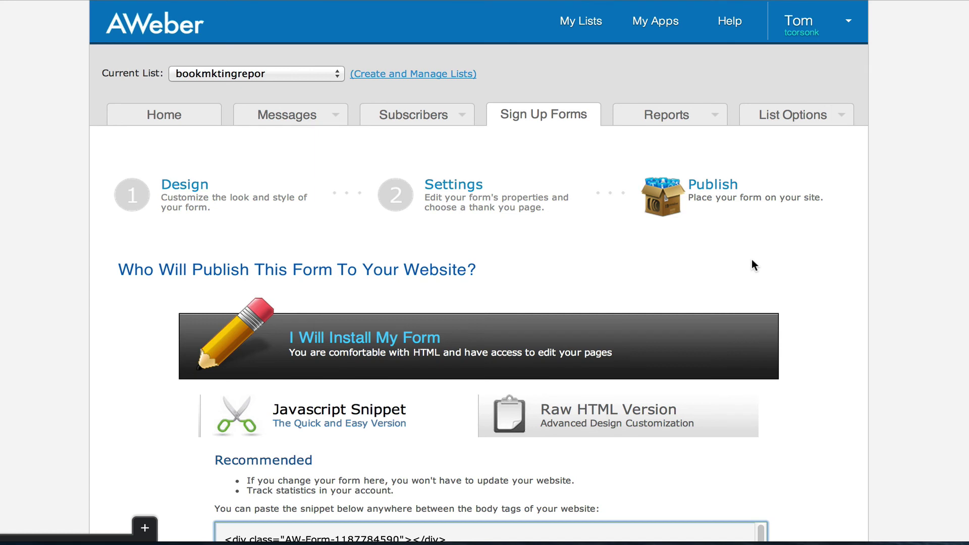
Open AWeber's 'We're Here To Help' page from the top navigation
click(725, 20)
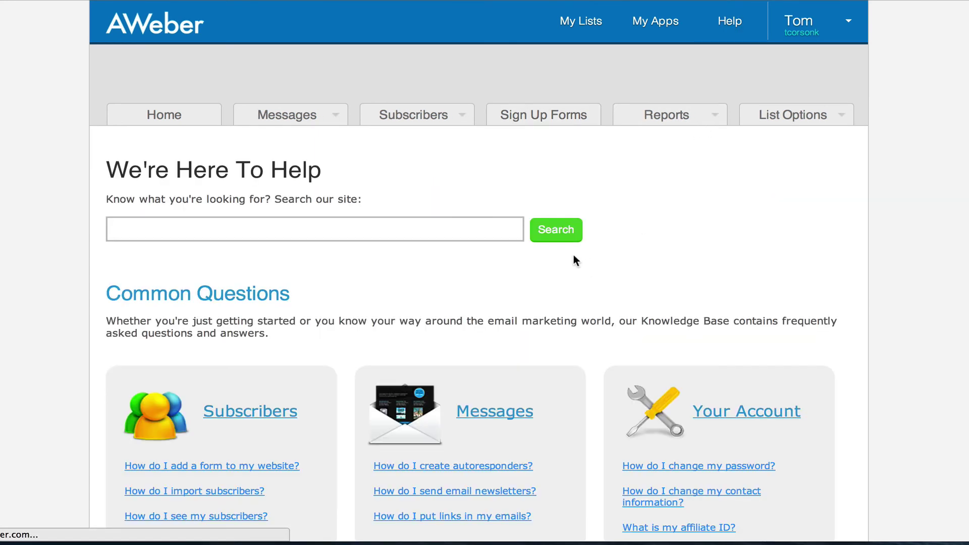